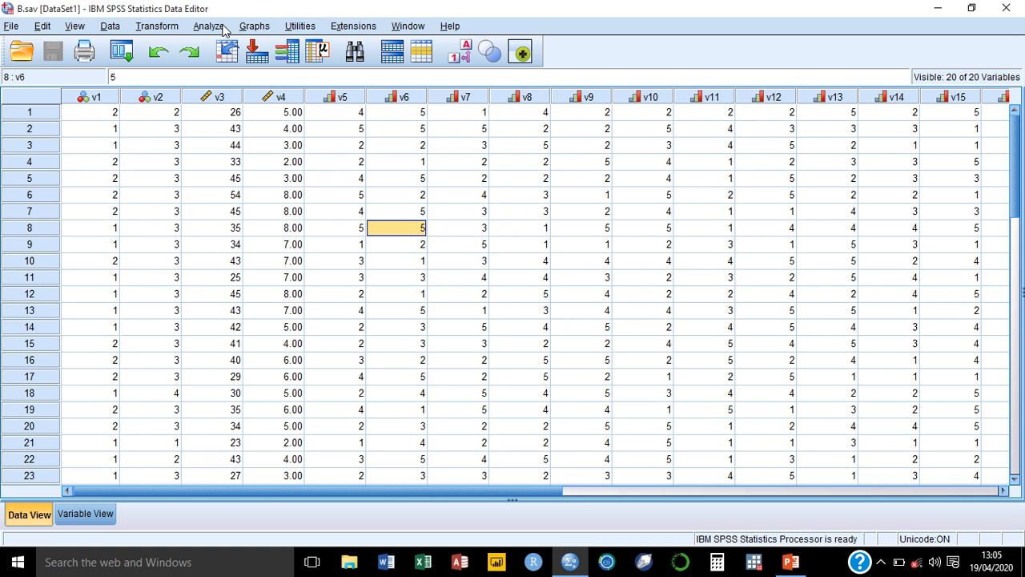
Open the Explore dialog and reset it to its default settings.
click(223, 27)
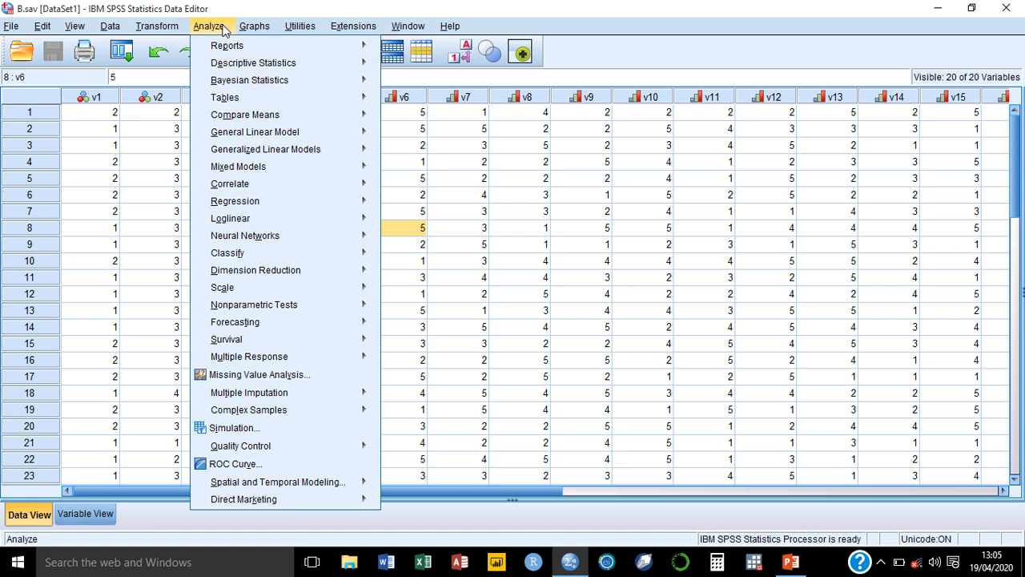
mouse_move(278, 67)
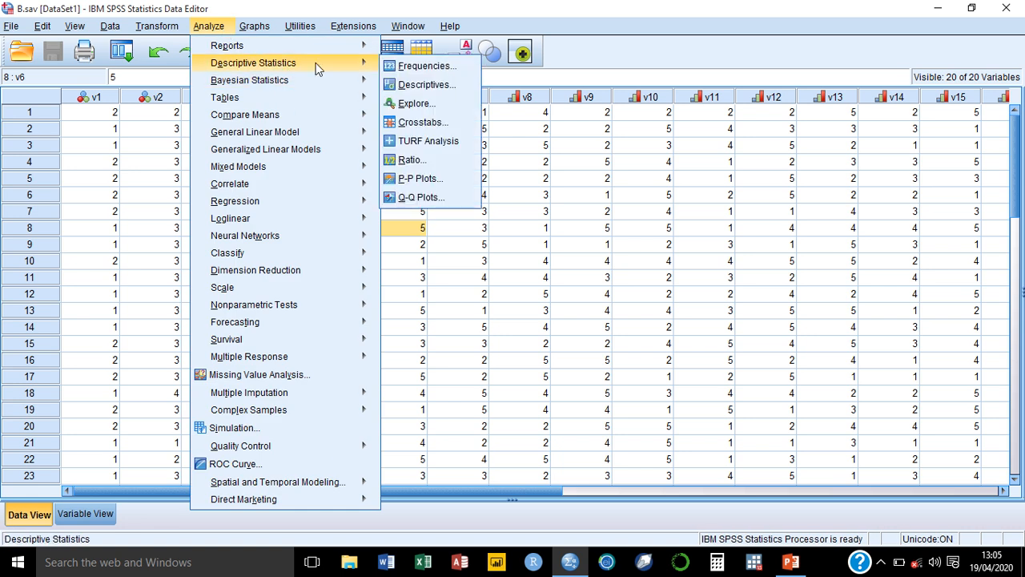
click(408, 110)
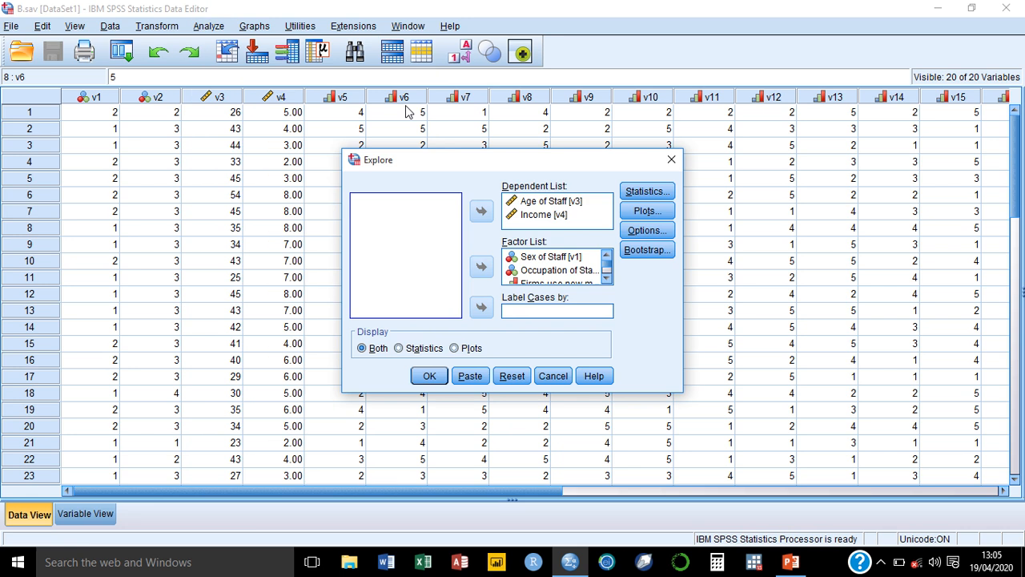
click(514, 377)
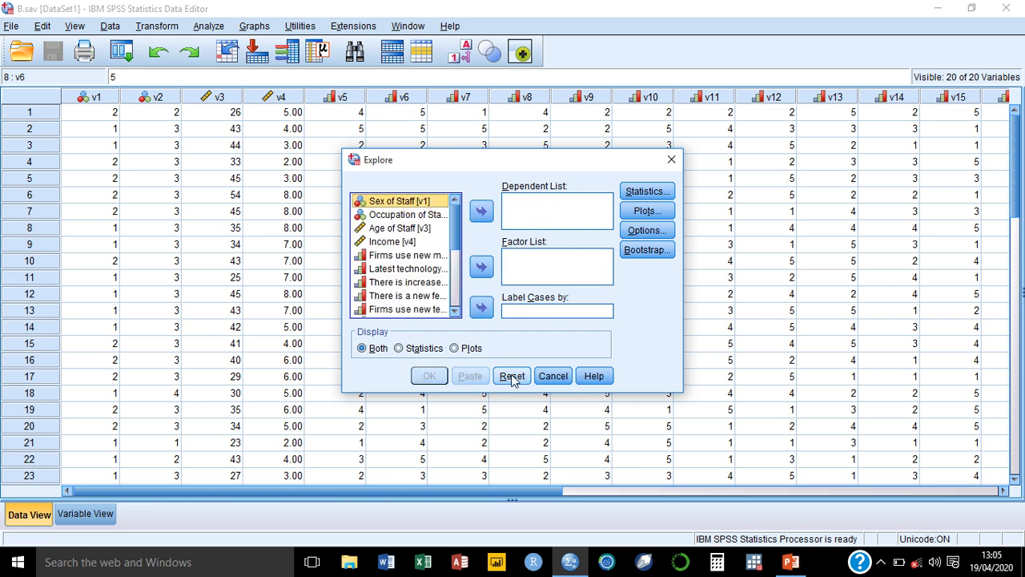
Add Age of Staff and Income to the Explore dependent list.
click(408, 229)
shift+click(409, 235)
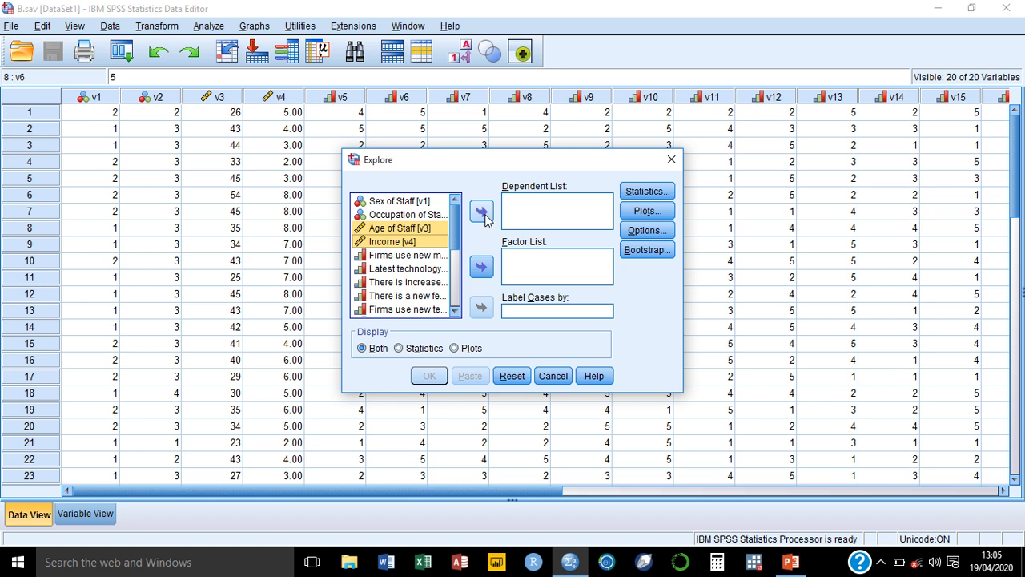
click(481, 213)
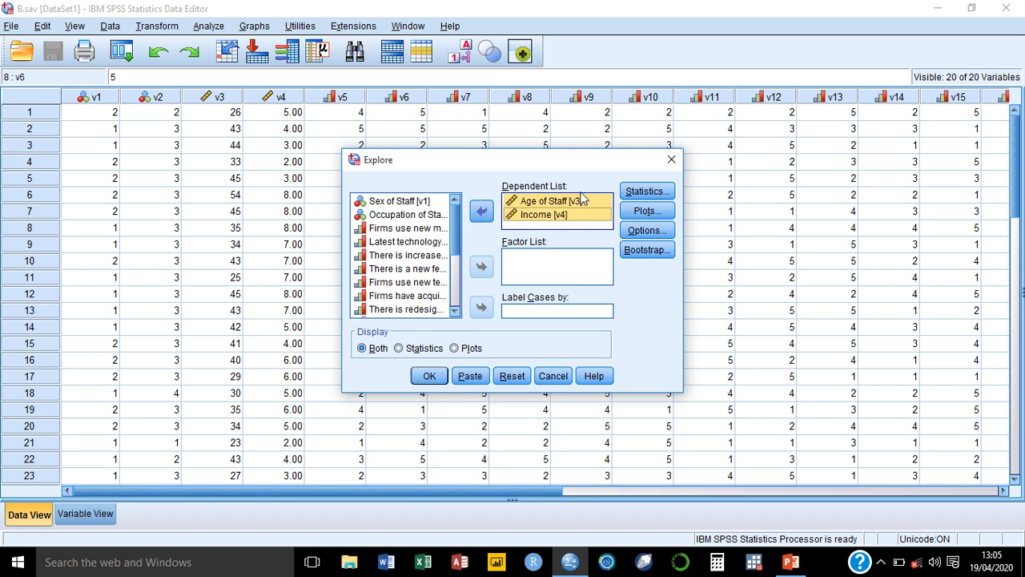
Turn on Outliers and Percentiles in the Explore statistics, keeping Descriptives at 95% confidence.
click(630, 195)
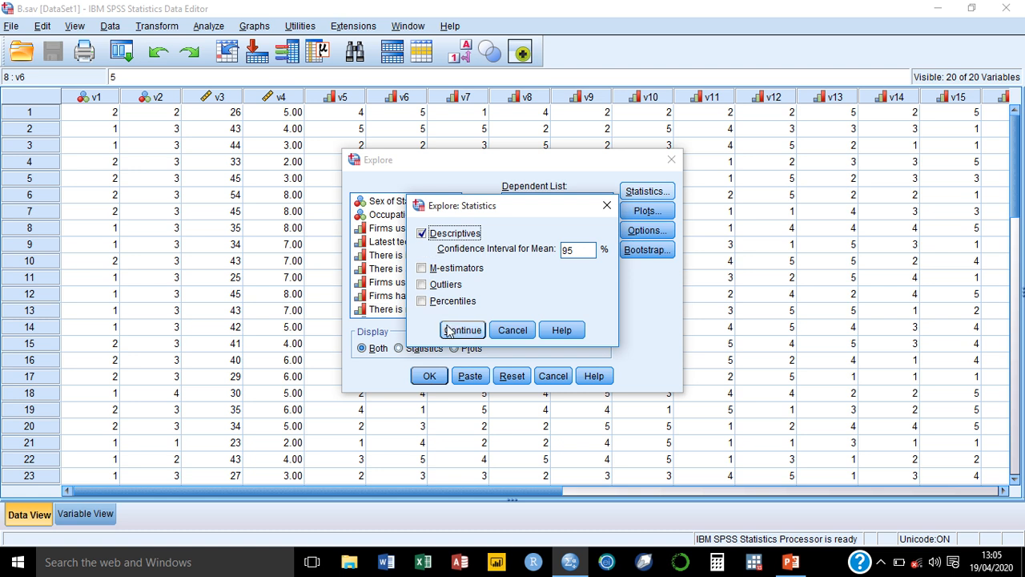
click(422, 286)
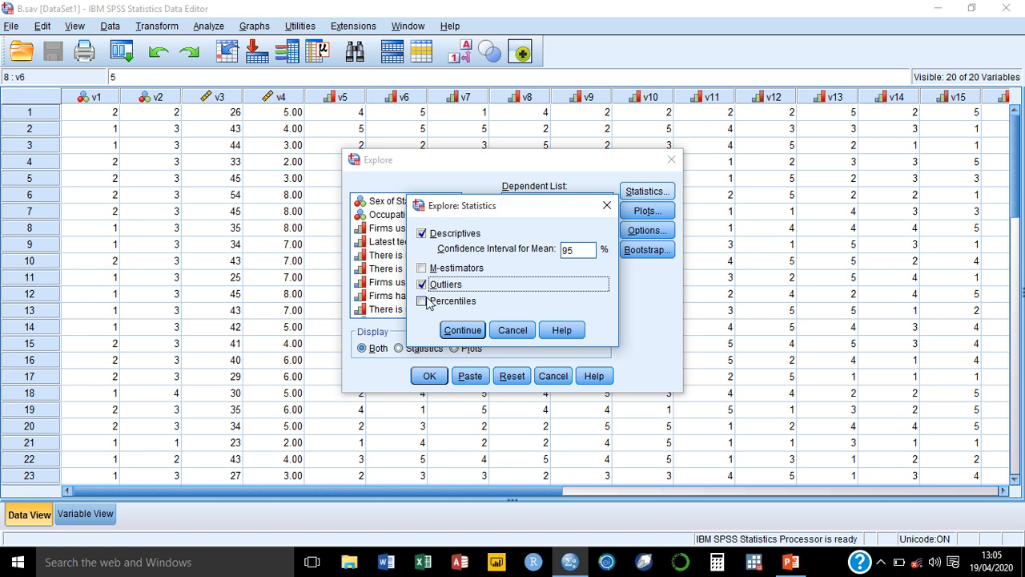
click(423, 301)
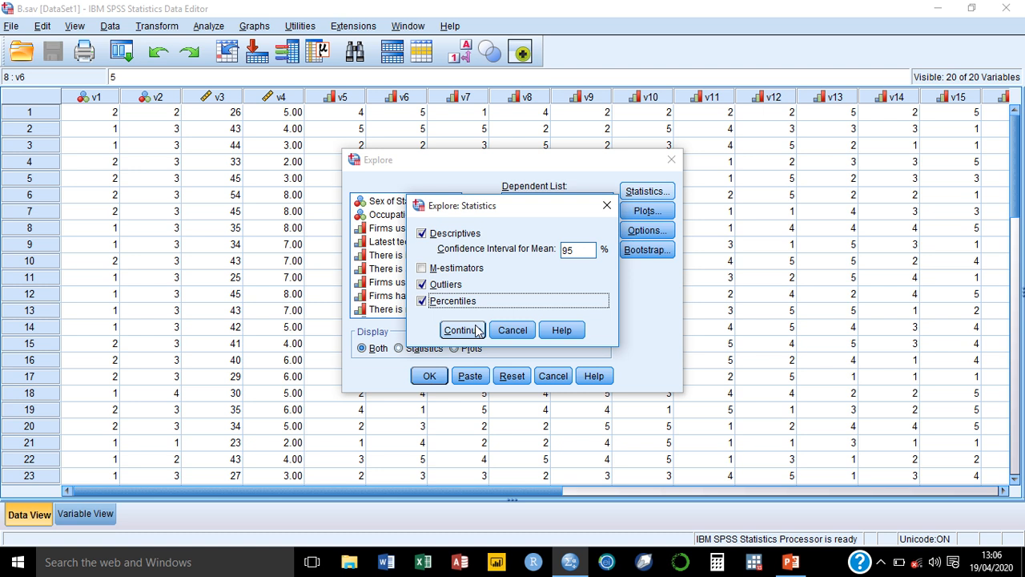
click(475, 329)
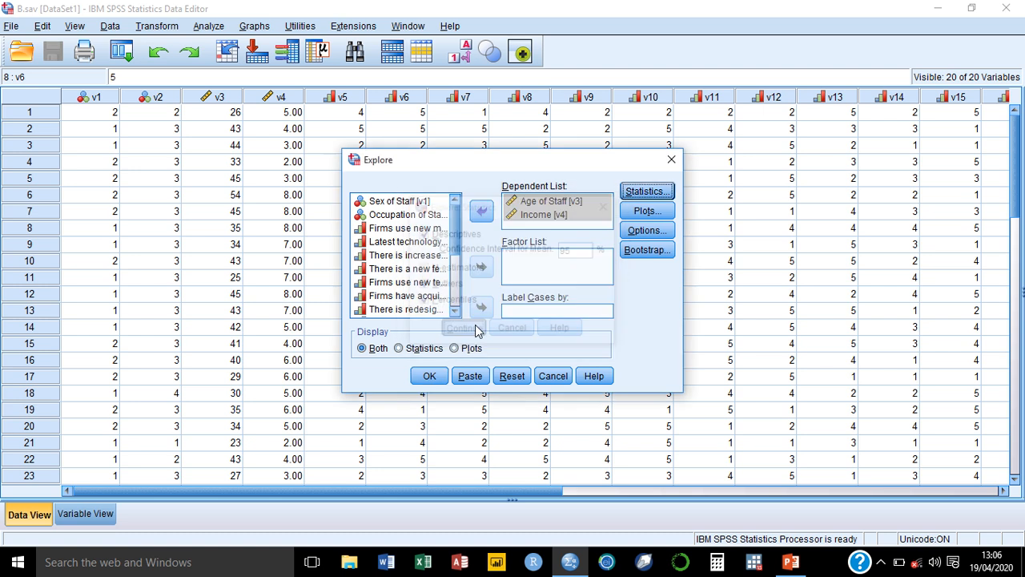
Set the Explore plots to include normality plots with tests and a histogram, without stem-and-leaf.
click(660, 212)
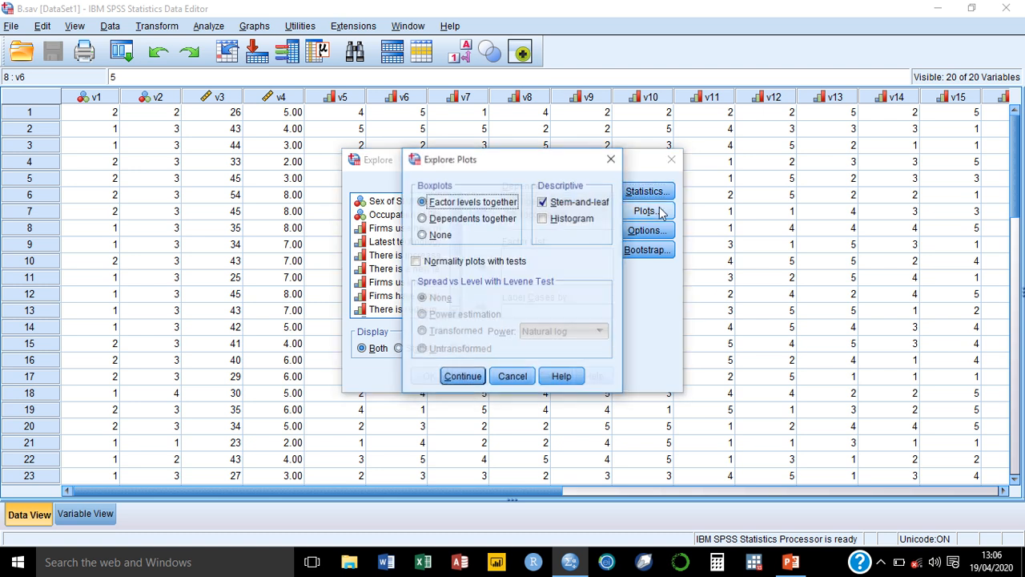
click(415, 261)
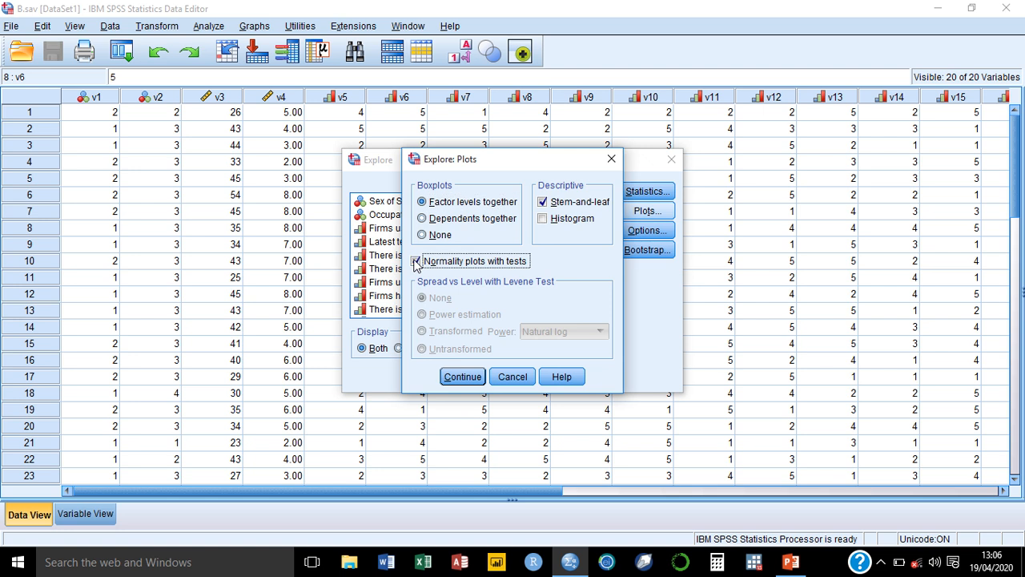
click(544, 220)
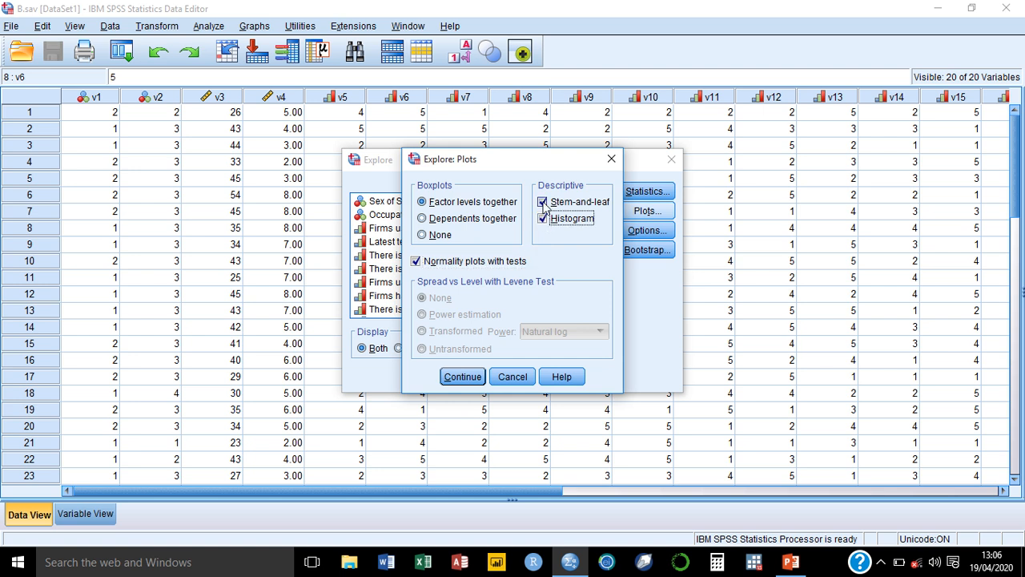
click(544, 204)
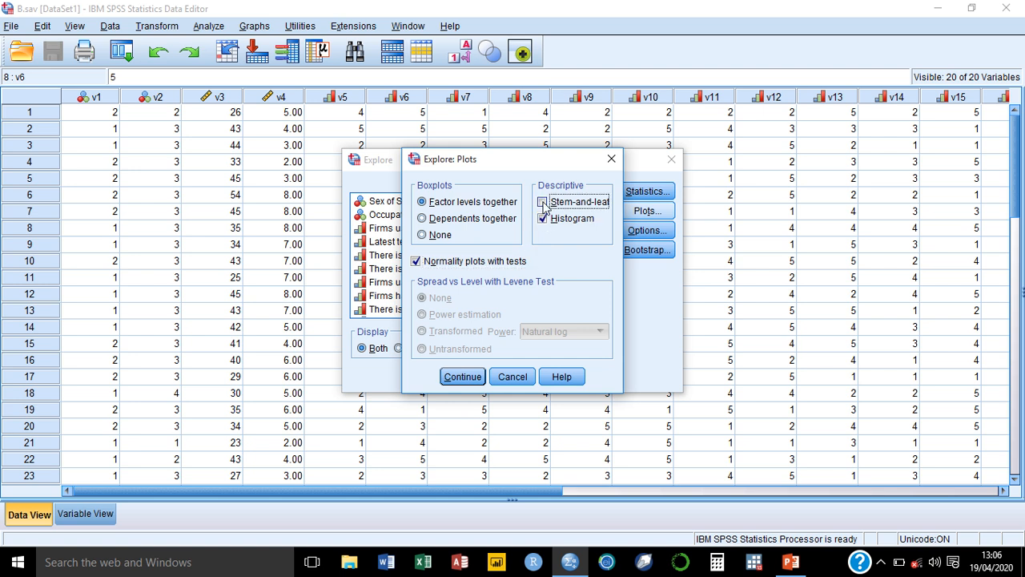
click(454, 379)
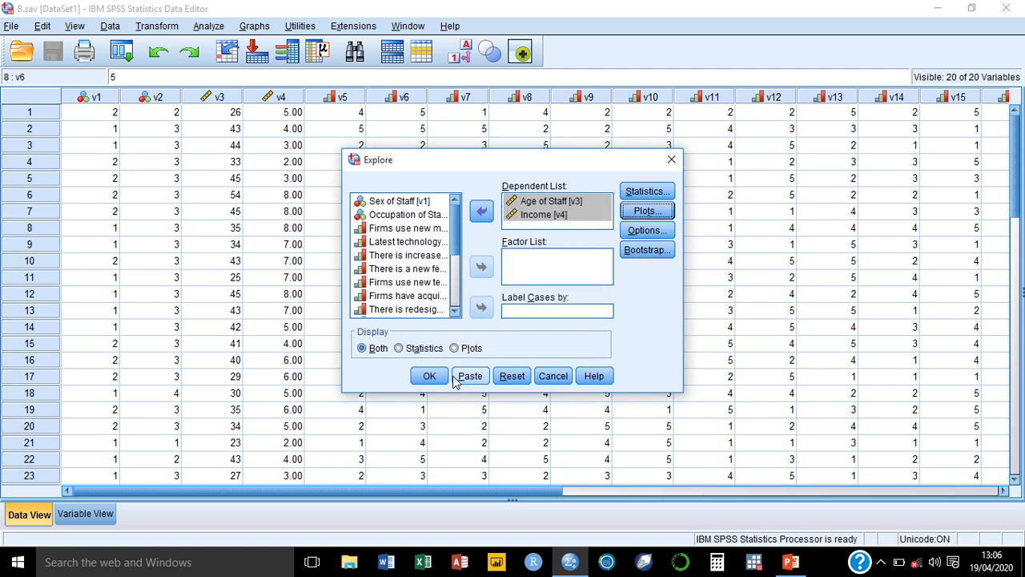
Run the Explore analysis with both statistics and plots displayed.
click(404, 354)
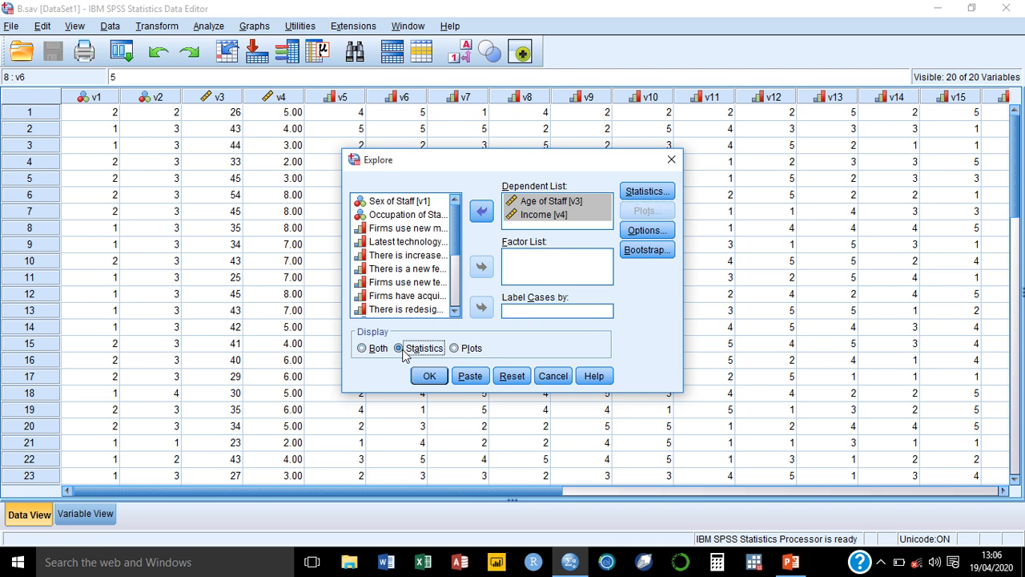
click(455, 350)
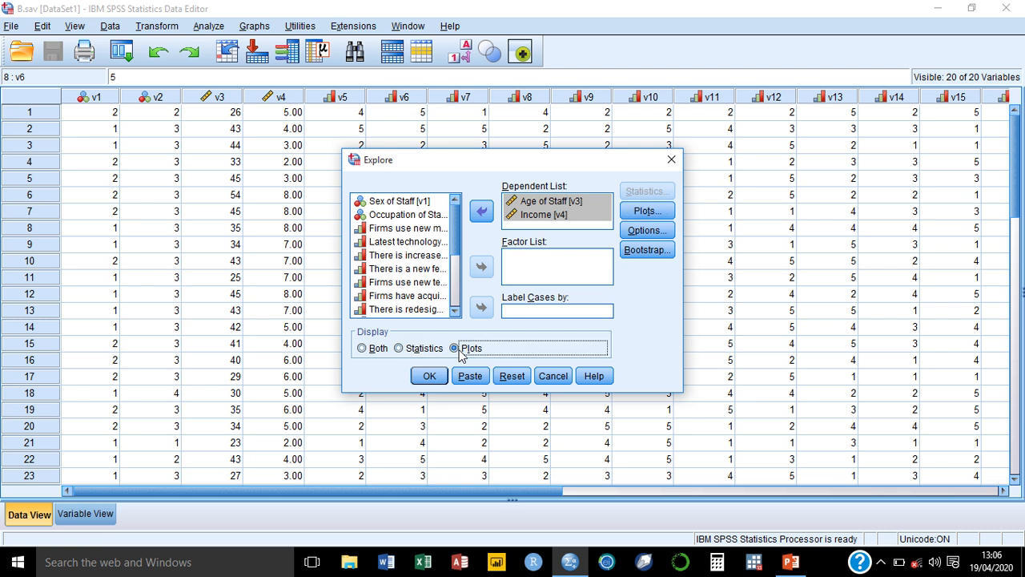
click(361, 349)
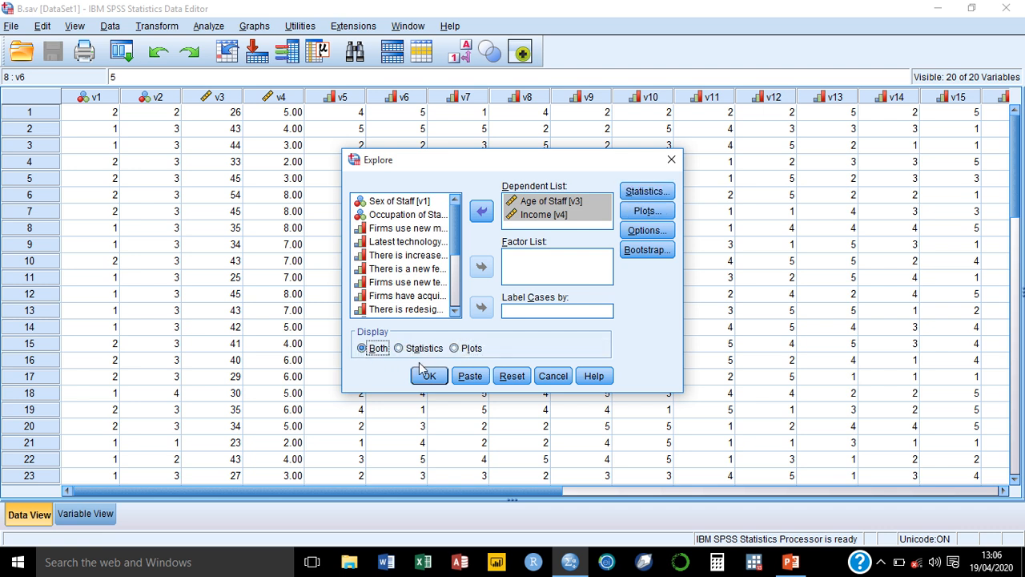
click(428, 377)
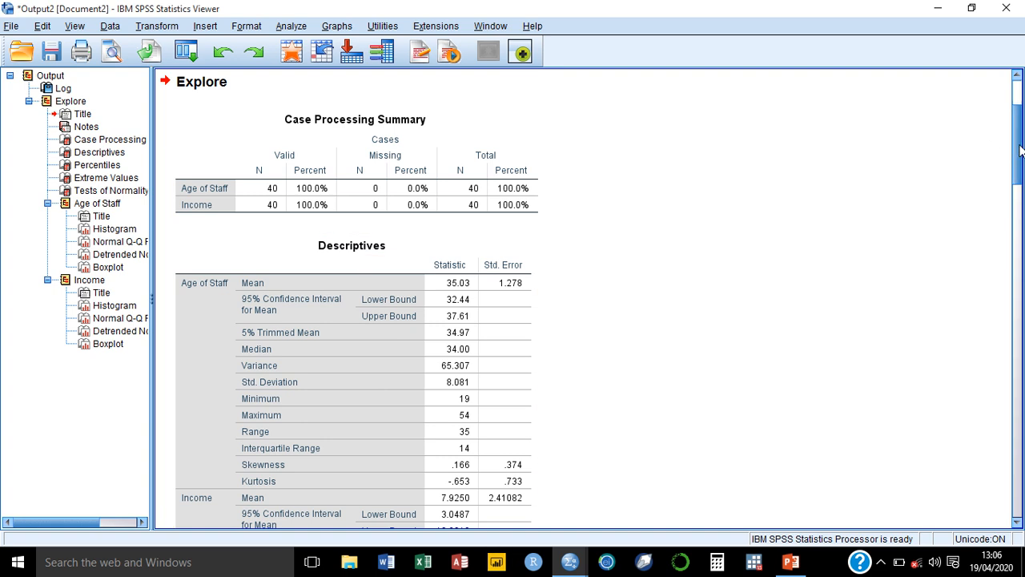
Scroll through the Explore output to examine the descriptives, percentiles, extreme values and normality tests.
drag(1020, 151, 1019, 175)
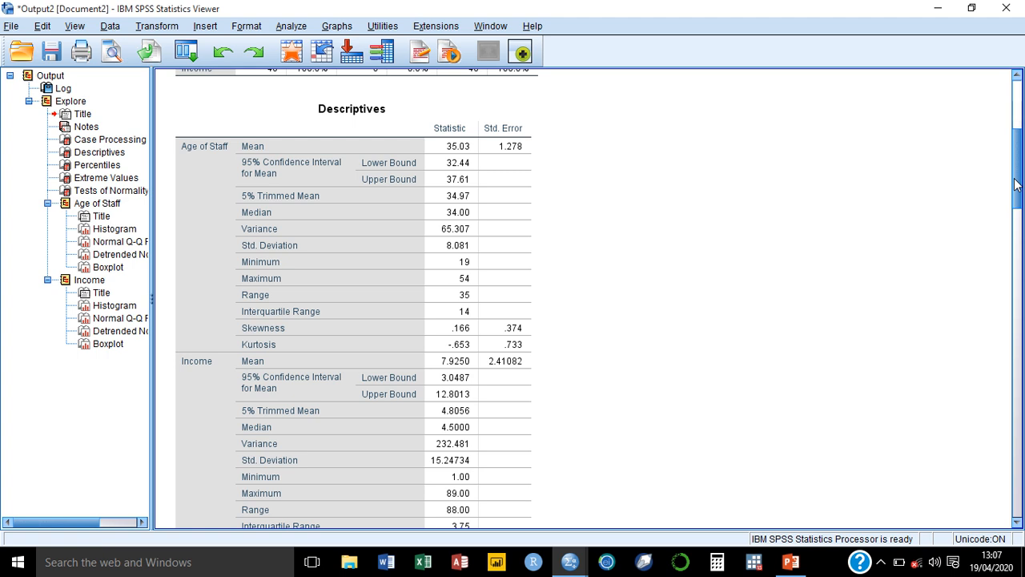
drag(1015, 184, 1016, 260)
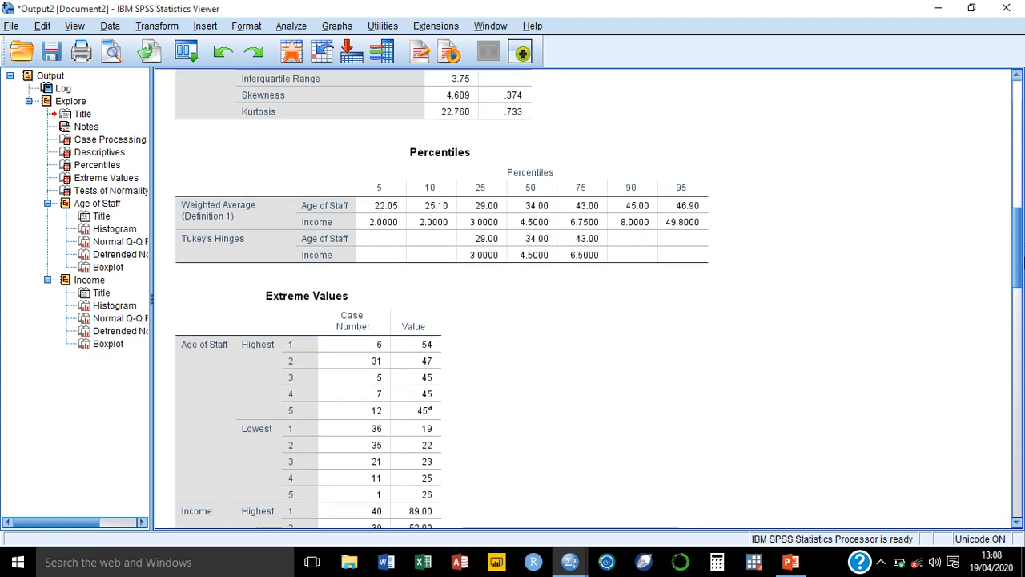
click(449, 200)
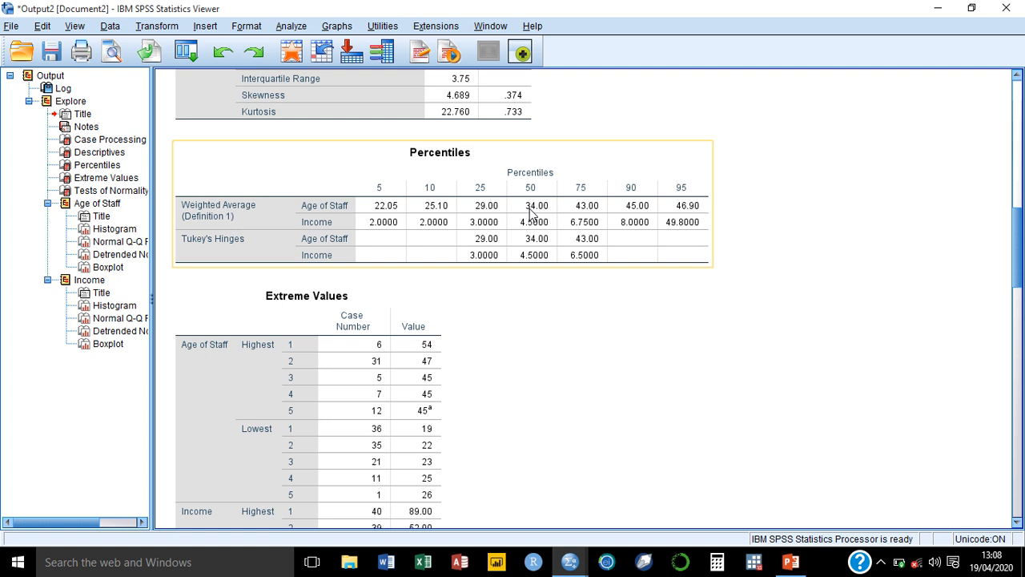
click(872, 201)
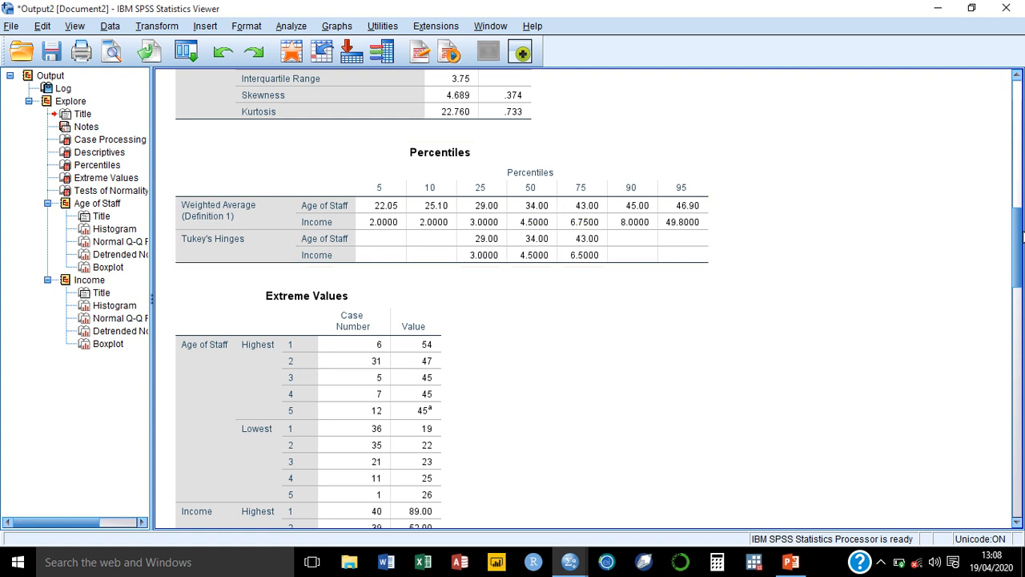
drag(1022, 244, 1010, 289)
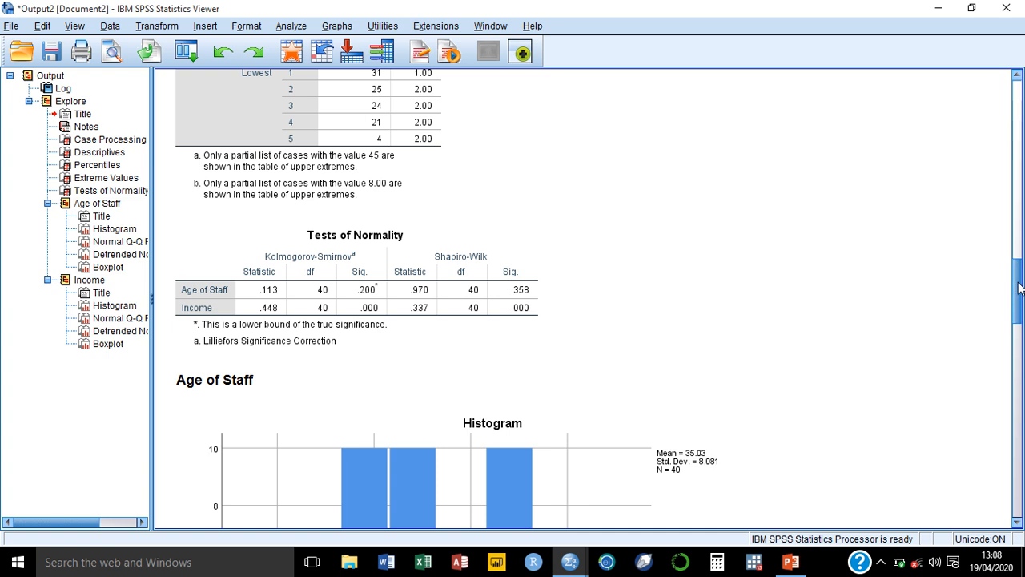
drag(1017, 280, 1017, 100)
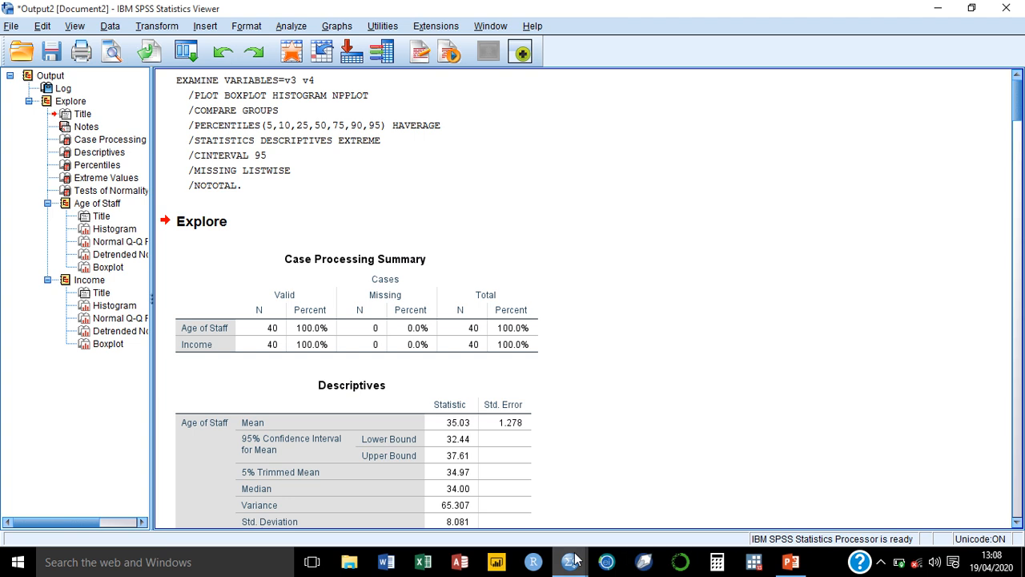
Return to the data editor and open the Descriptives dialog.
mouse_move(571, 562)
click(532, 508)
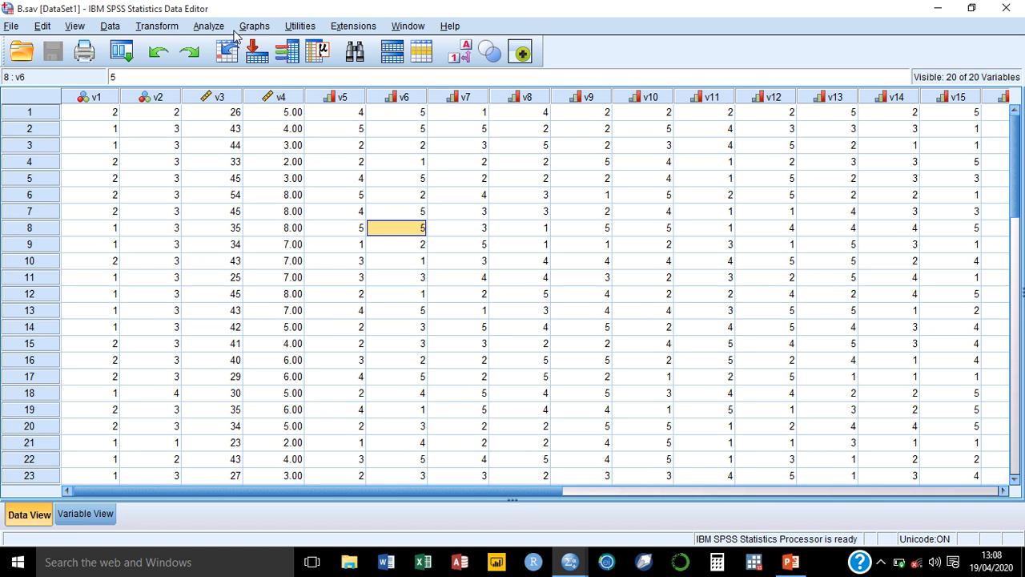
click(207, 29)
mouse_move(297, 62)
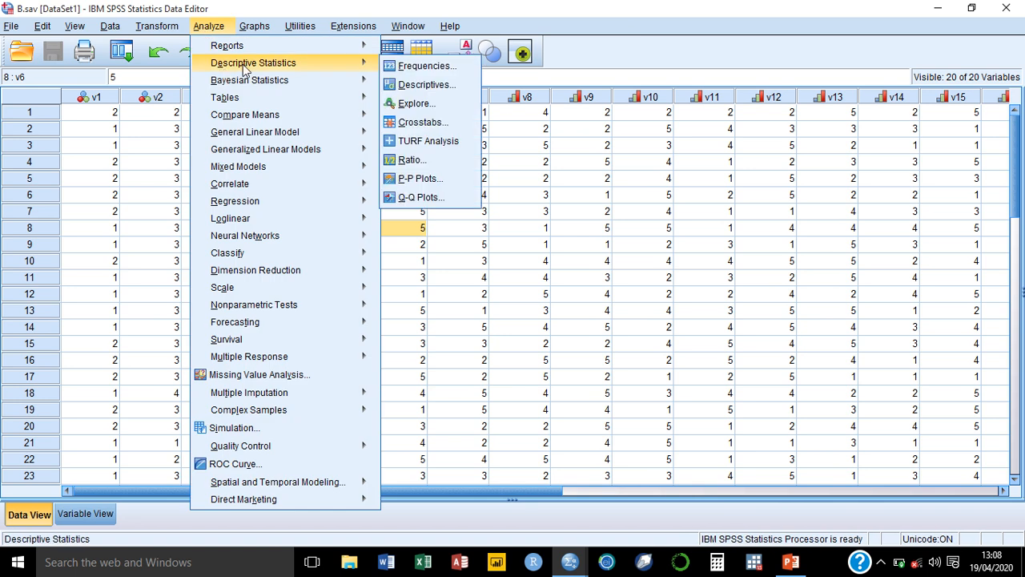
click(425, 86)
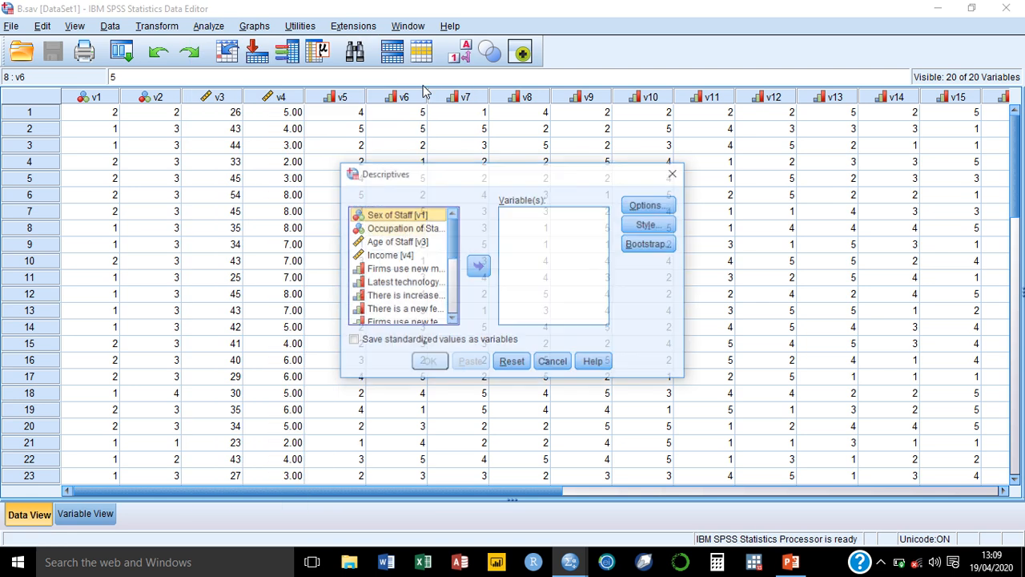
Add Age of Staff and Income to the Descriptives variables list.
click(416, 244)
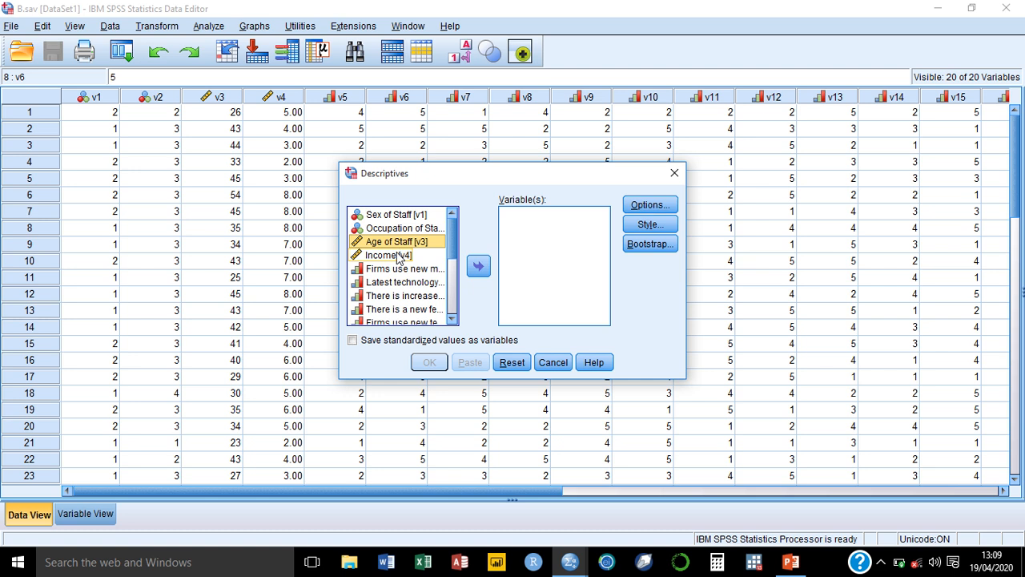
shift+click(399, 256)
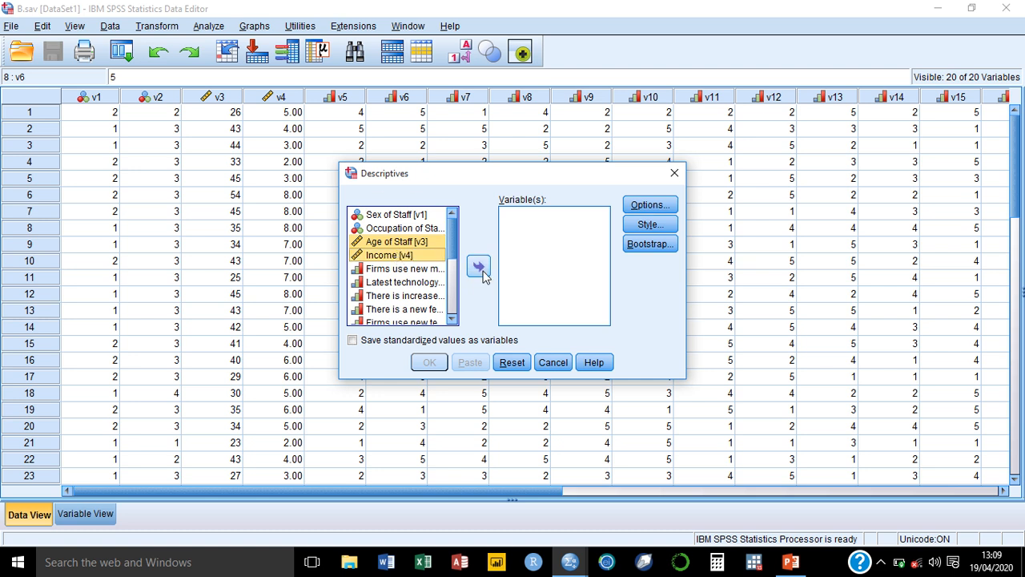
click(480, 272)
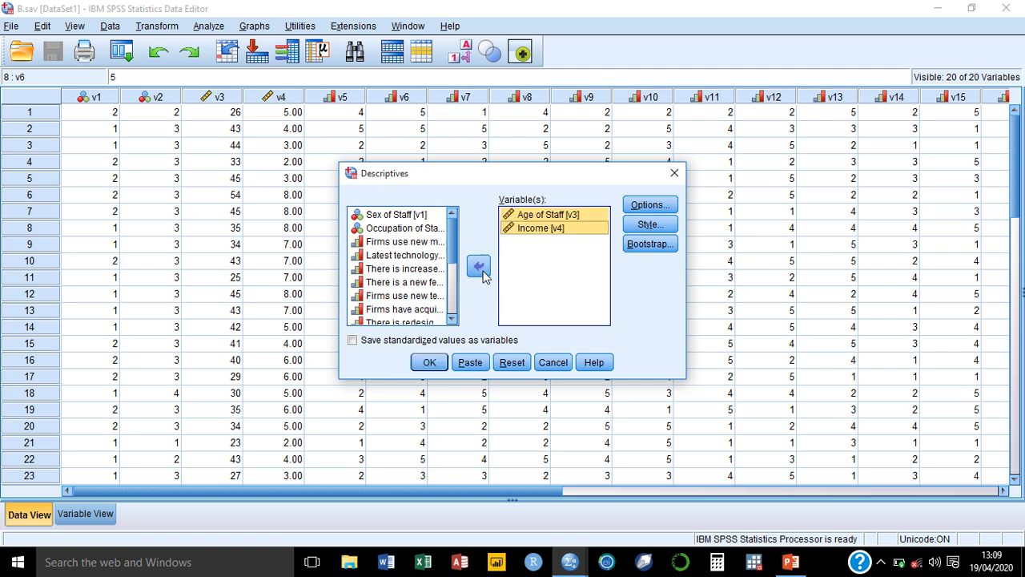
Add variance, range and S.E. mean to the Descriptives options and run the Descriptives analysis.
click(647, 206)
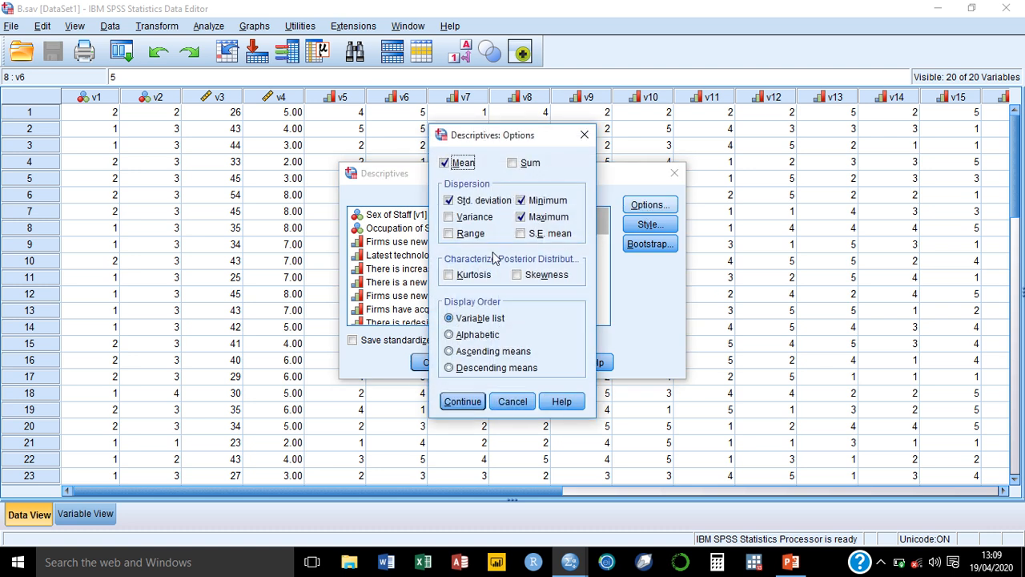
click(451, 217)
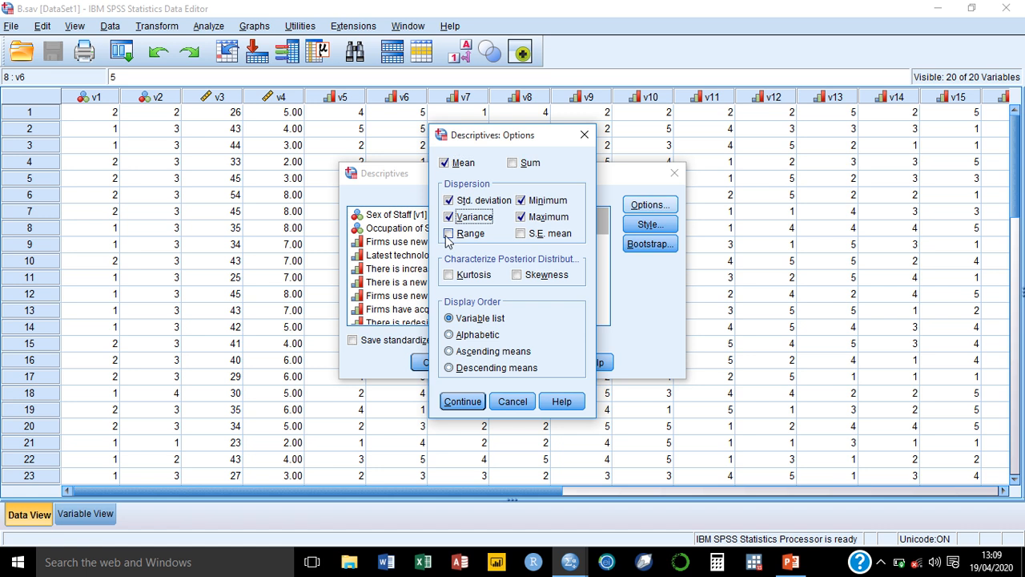
click(450, 234)
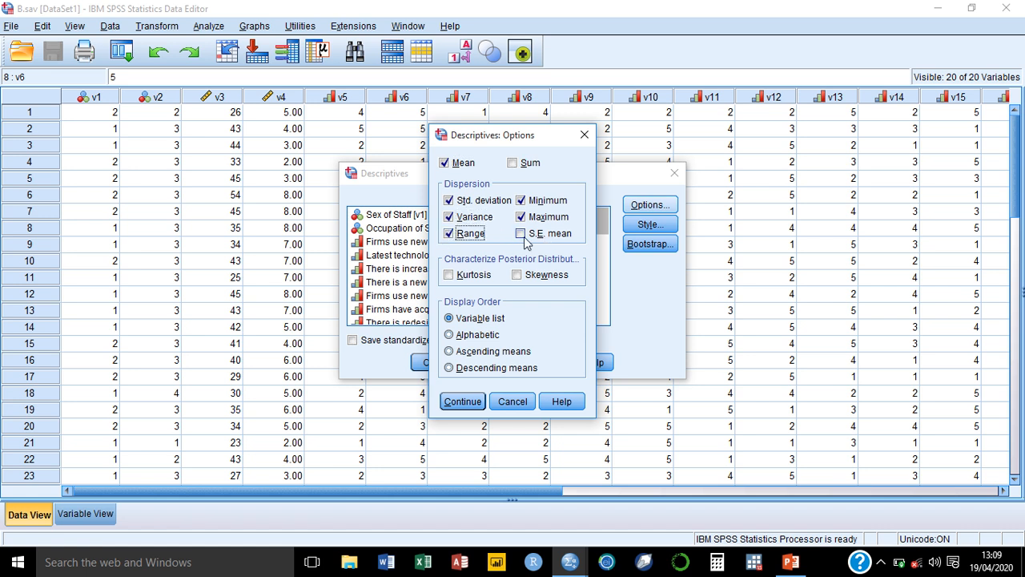
click(527, 234)
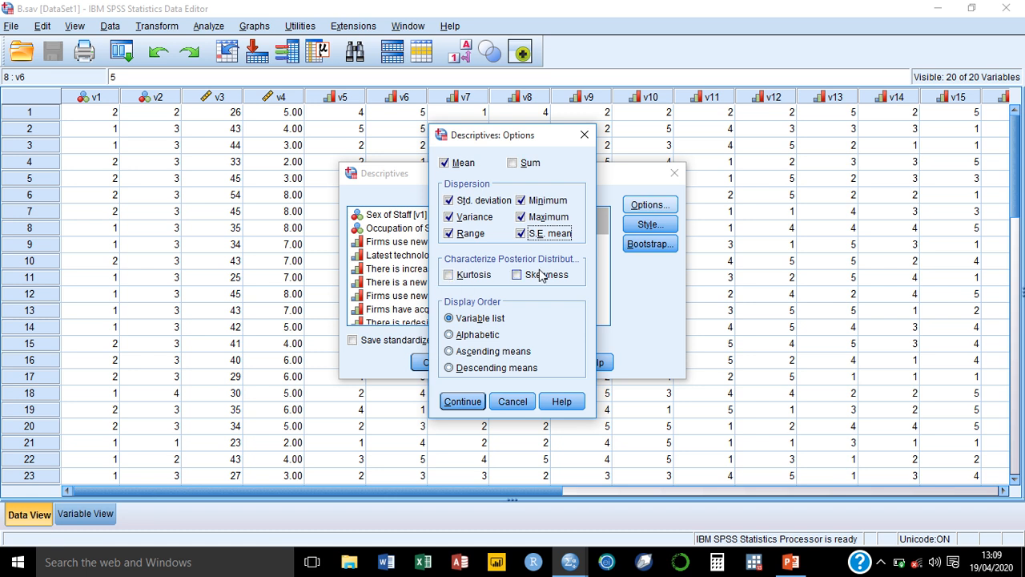
click(465, 404)
click(428, 362)
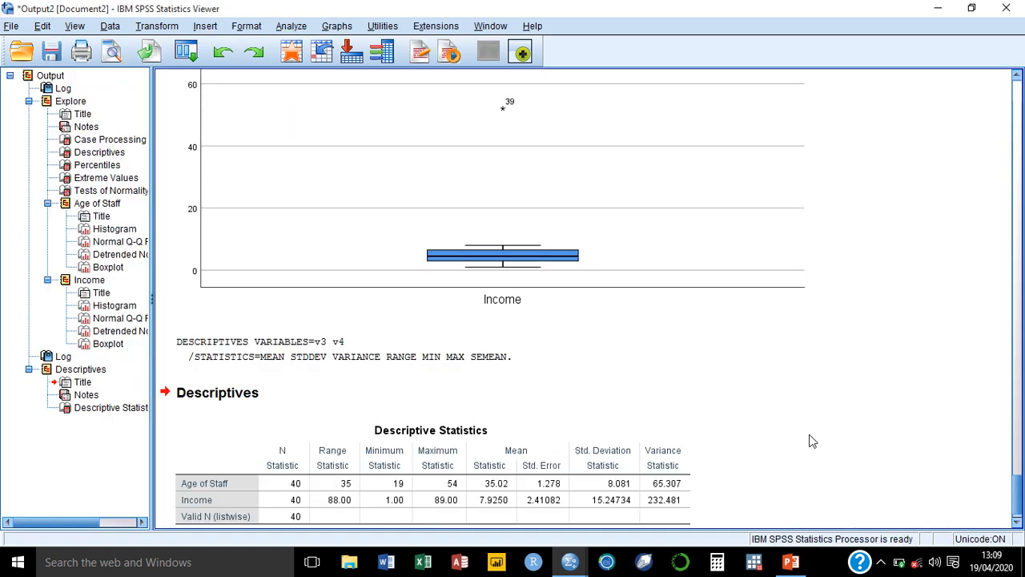
Open the Frequencies dialog and reset it to clear the previous variable selection.
scroll(1020, 493, down, 1)
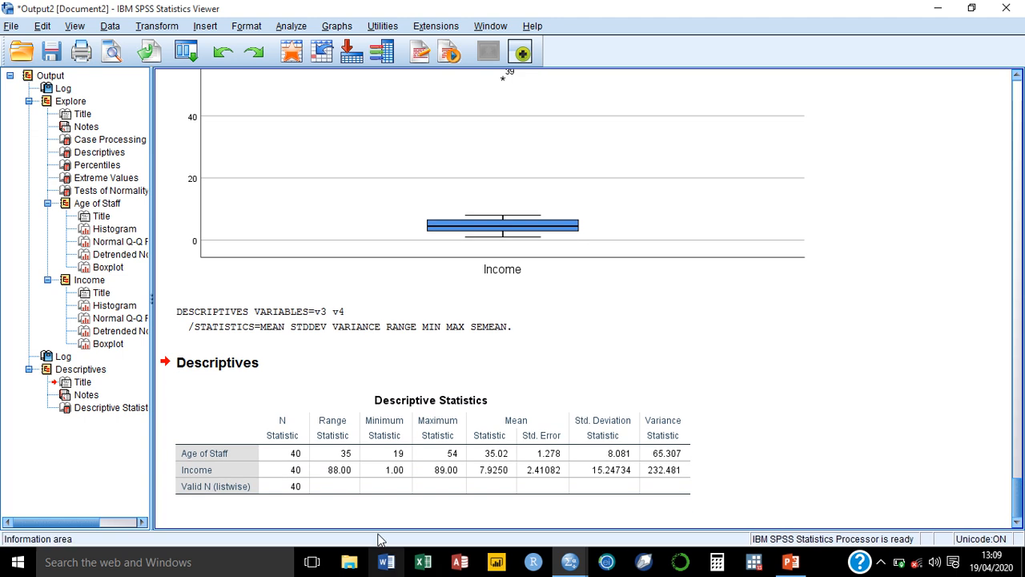
click(370, 473)
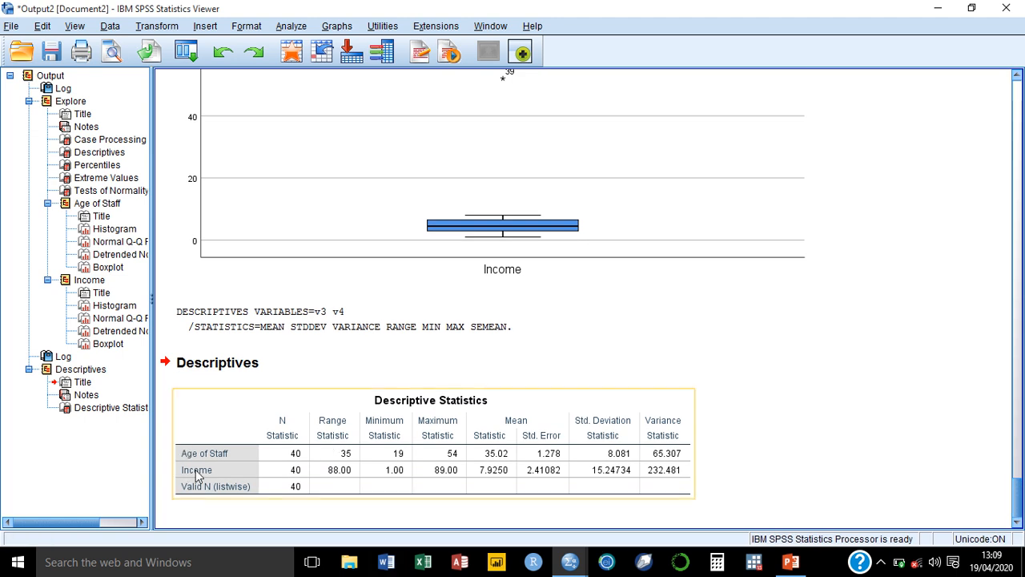
click(293, 28)
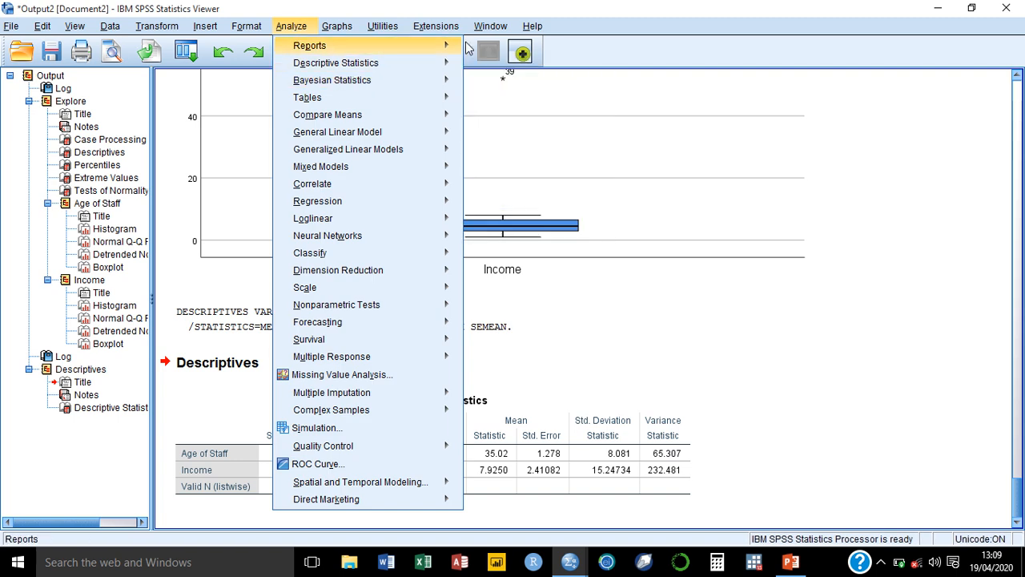
mouse_move(321, 46)
mouse_move(439, 63)
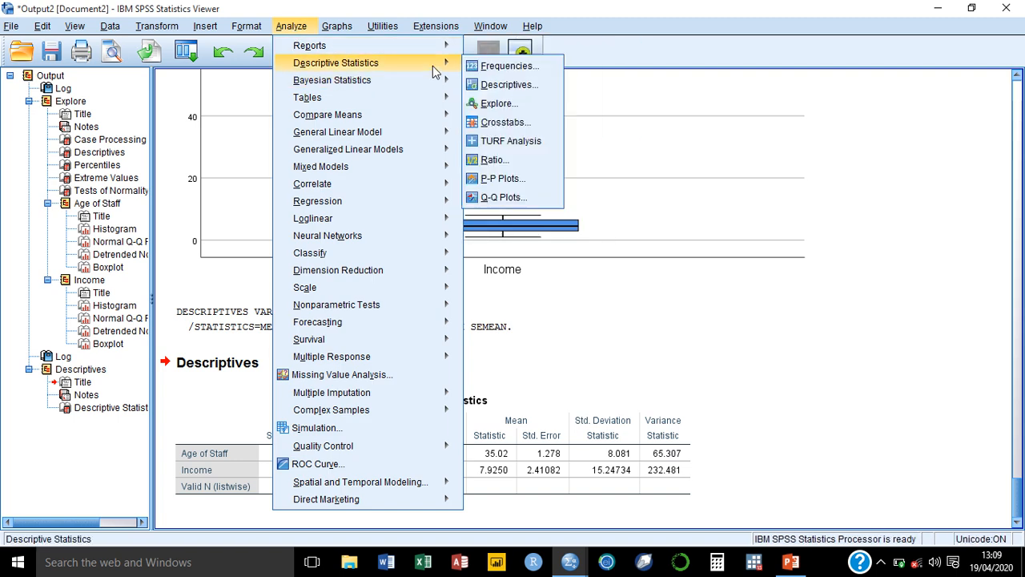
click(484, 69)
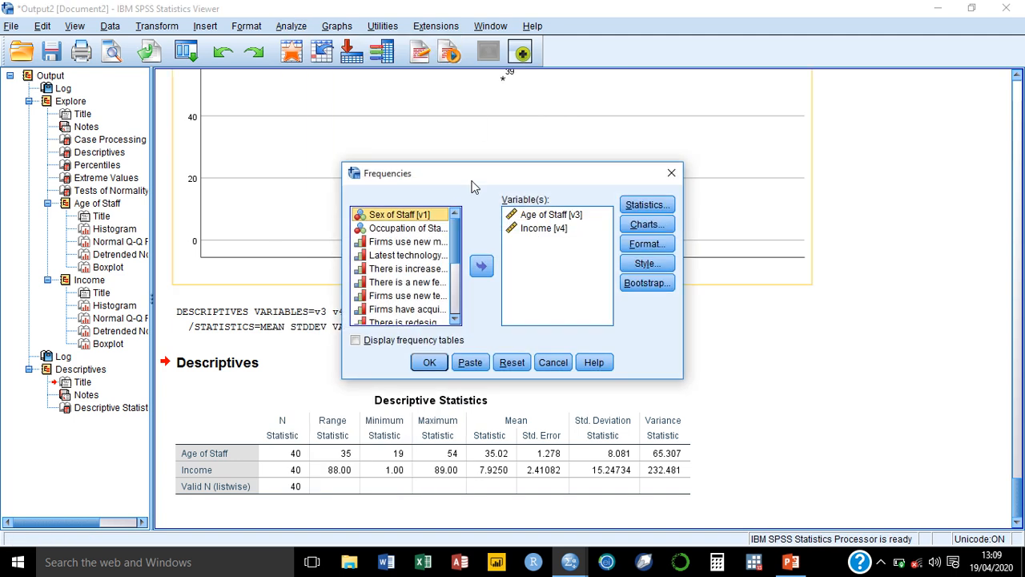
click(505, 365)
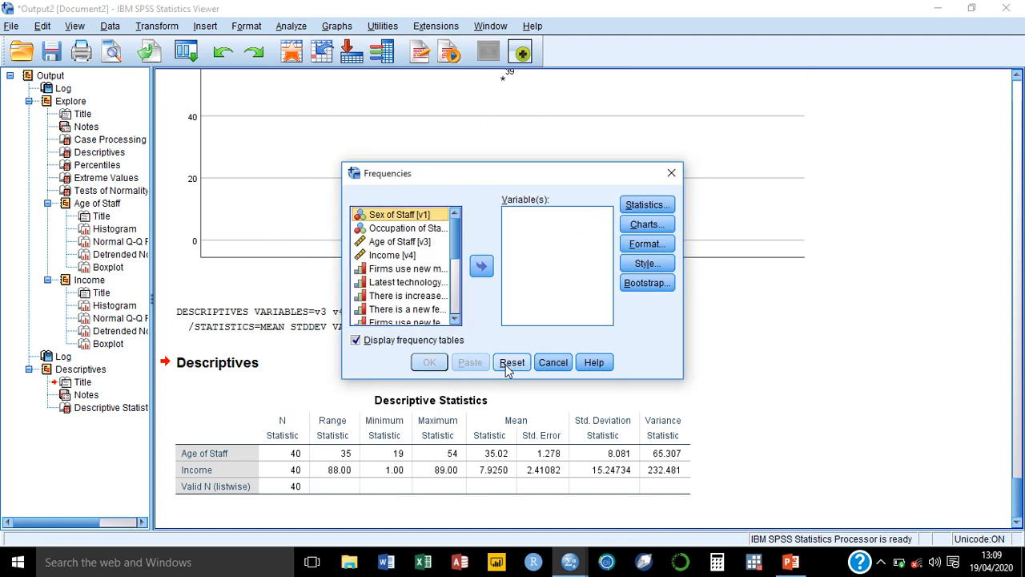
Move all variables, including Age of Staff and Income, into the Frequencies variables list.
click(429, 230)
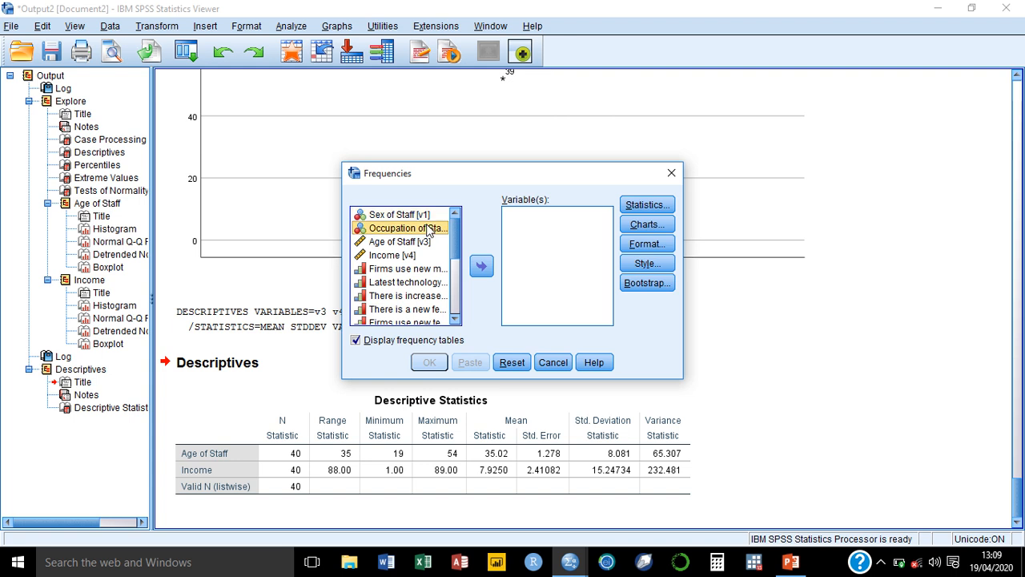
key(ctrl+a)
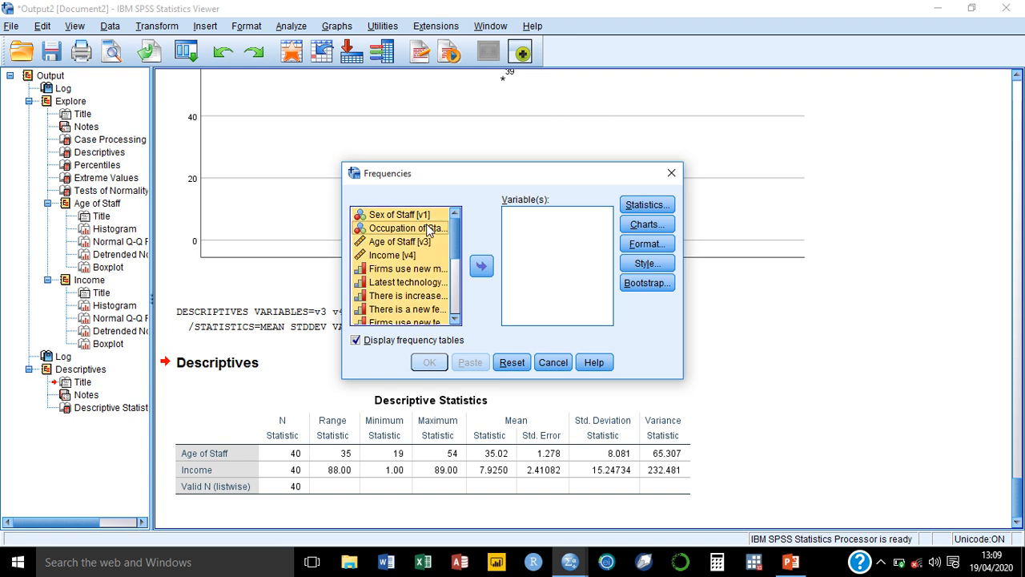
click(398, 254)
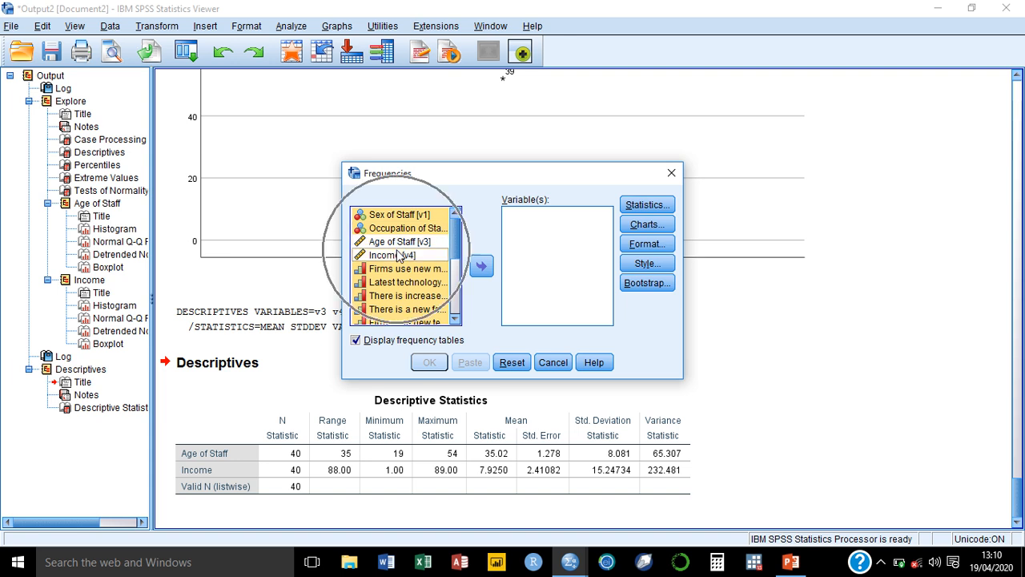
click(481, 266)
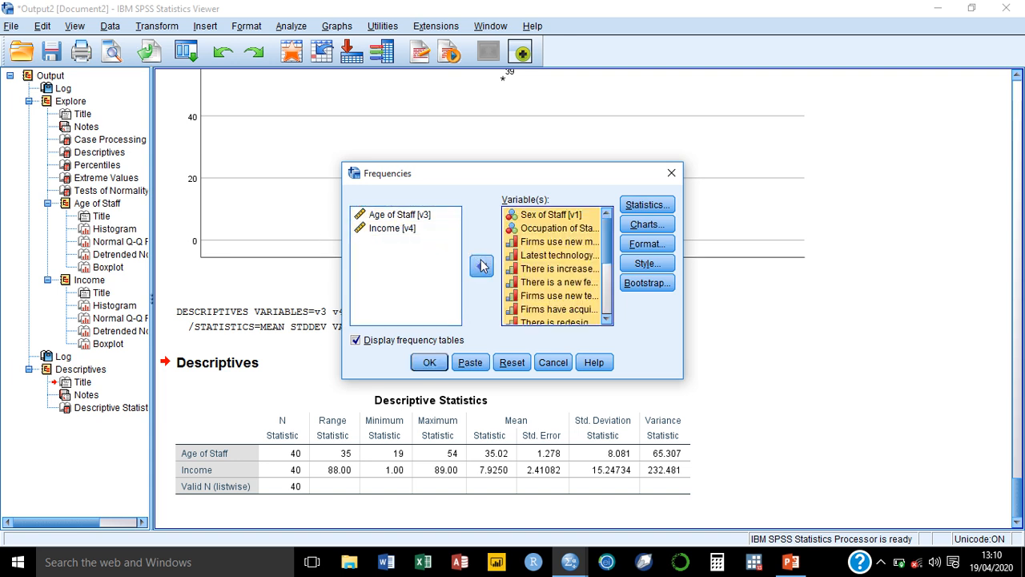
click(391, 216)
key(ctrl+Down)
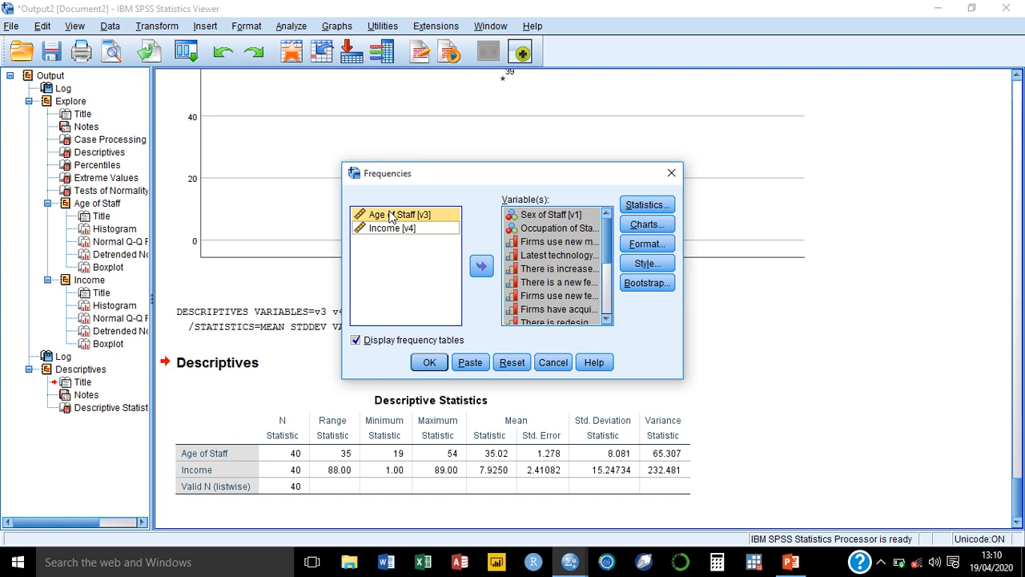
key(ctrl+space)
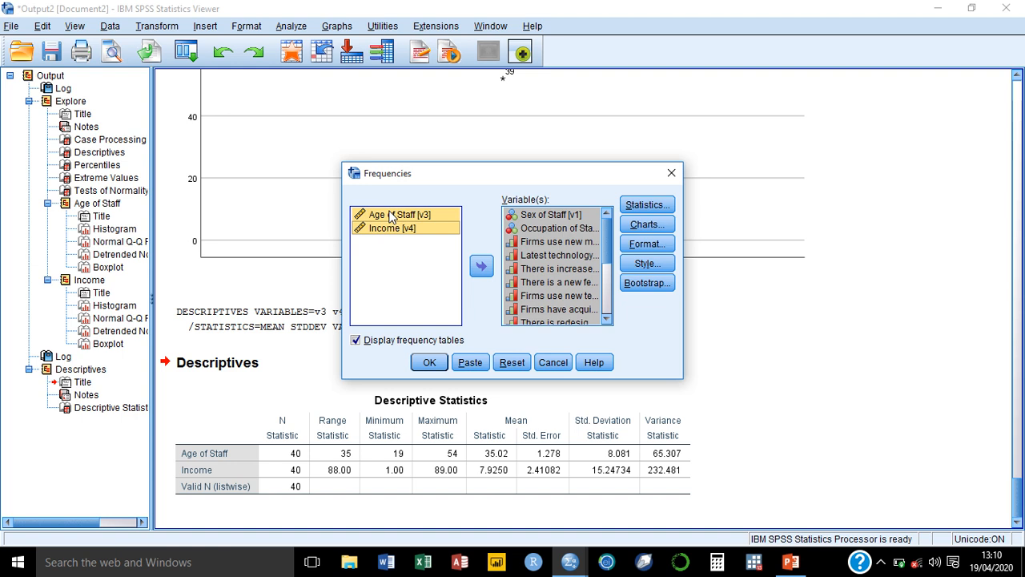
click(481, 266)
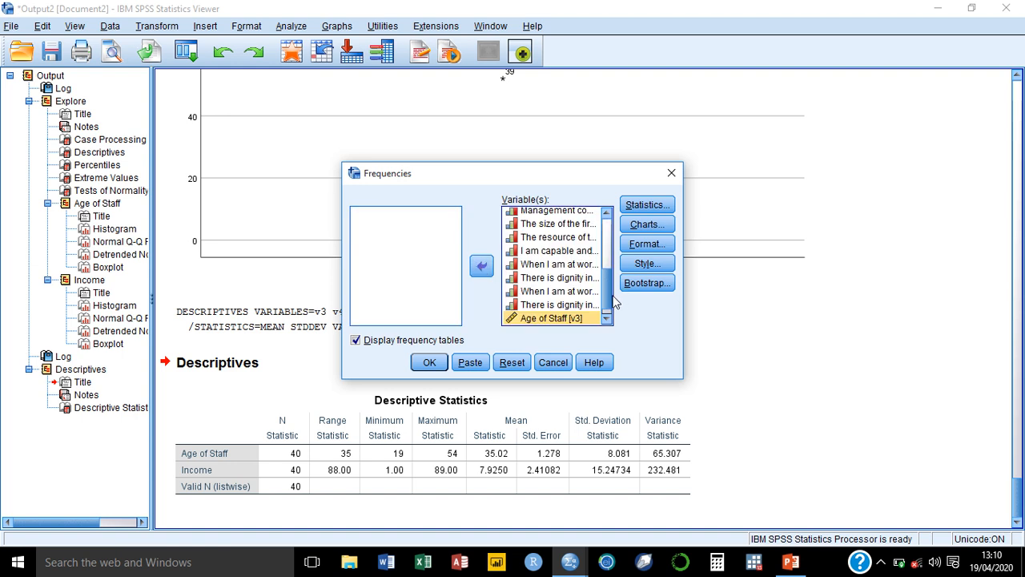
Review the Frequencies Statistics options and close them without changing anything.
drag(608, 284, 606, 308)
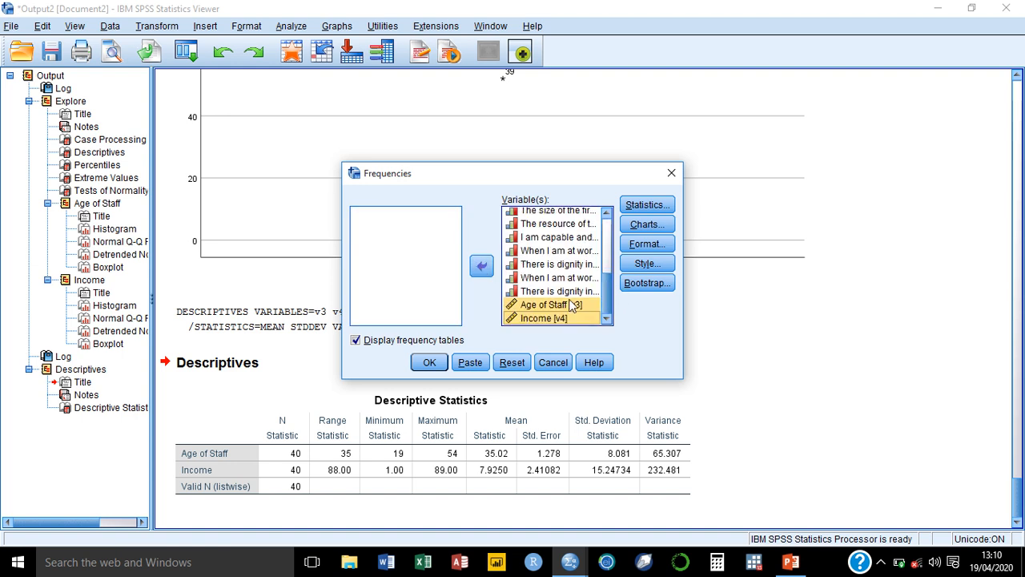
click(574, 306)
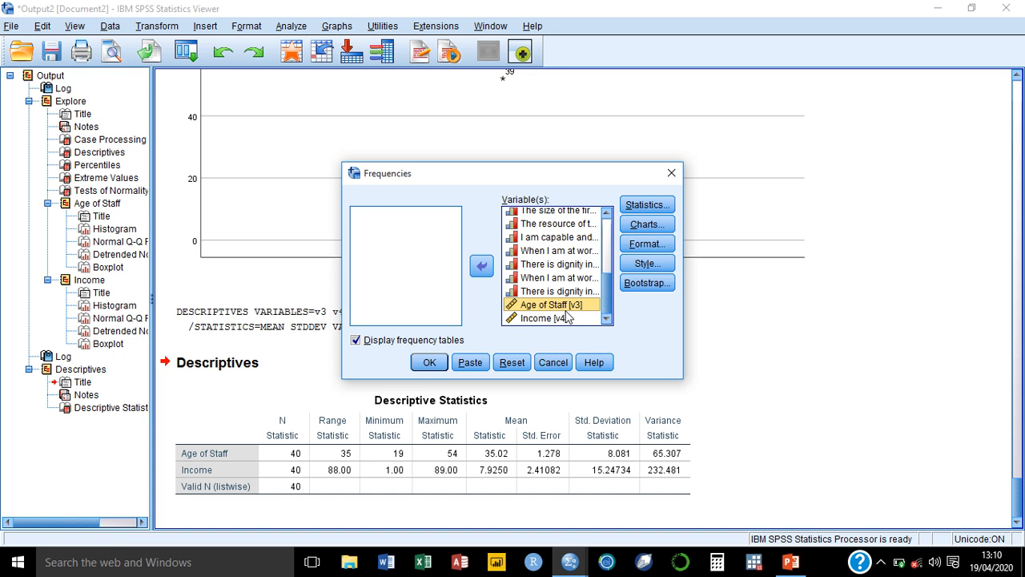
drag(607, 303, 612, 224)
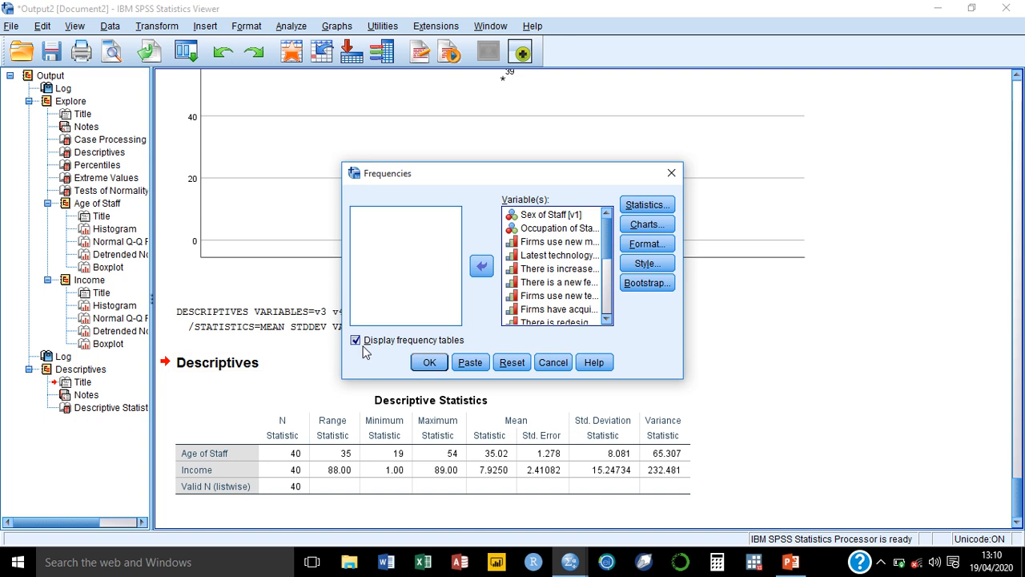
click(646, 208)
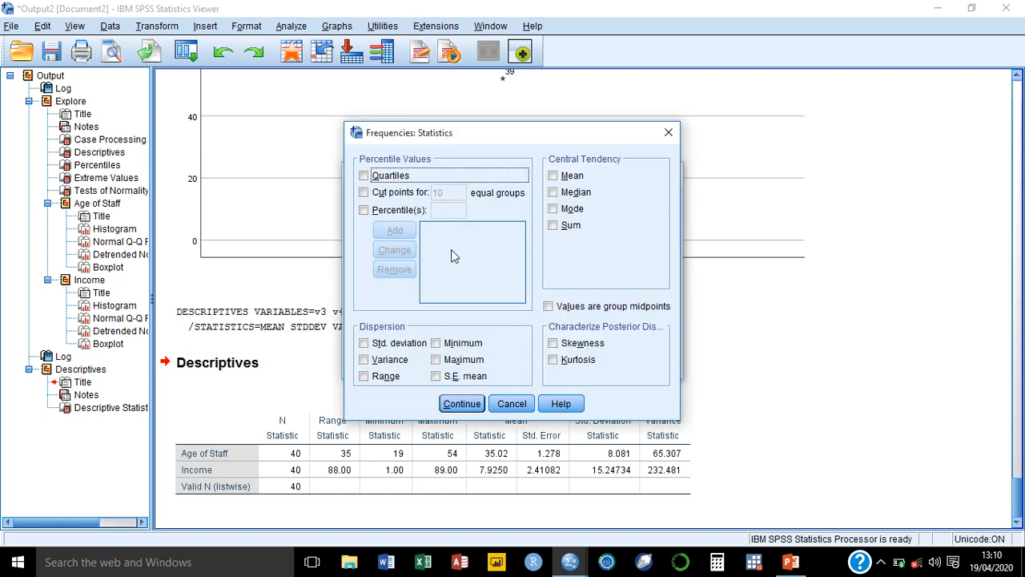
click(667, 133)
click(551, 230)
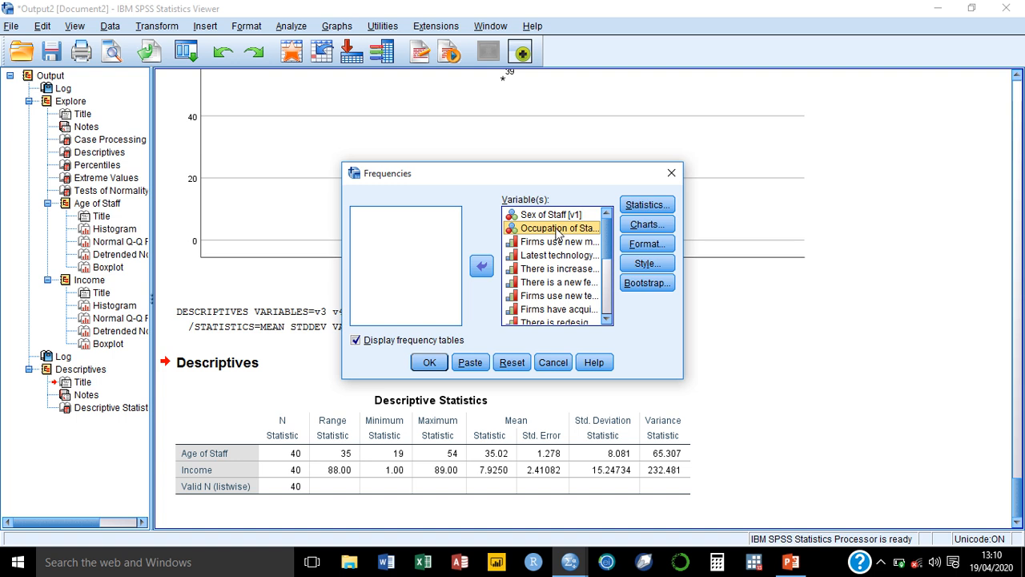
click(650, 206)
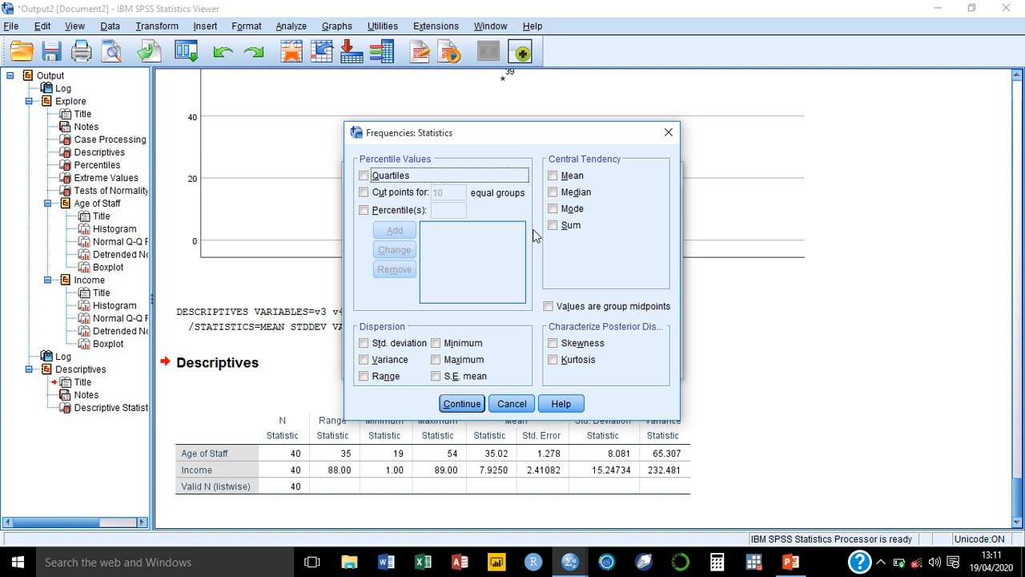
click(462, 402)
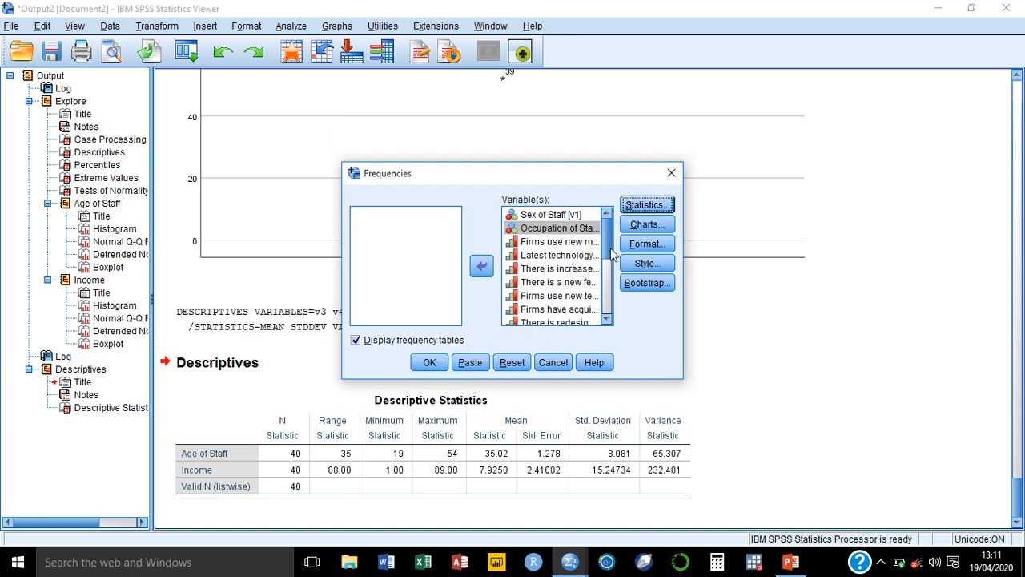
Set the Frequencies charts to bar charts with percentages as chart values.
click(607, 293)
scroll(599, 314, down, 2)
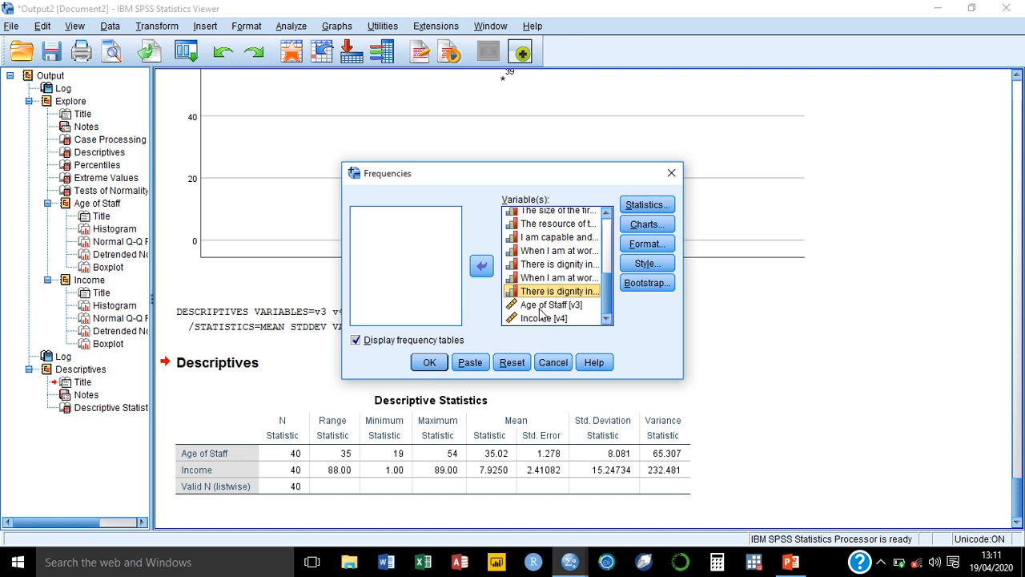
click(542, 308)
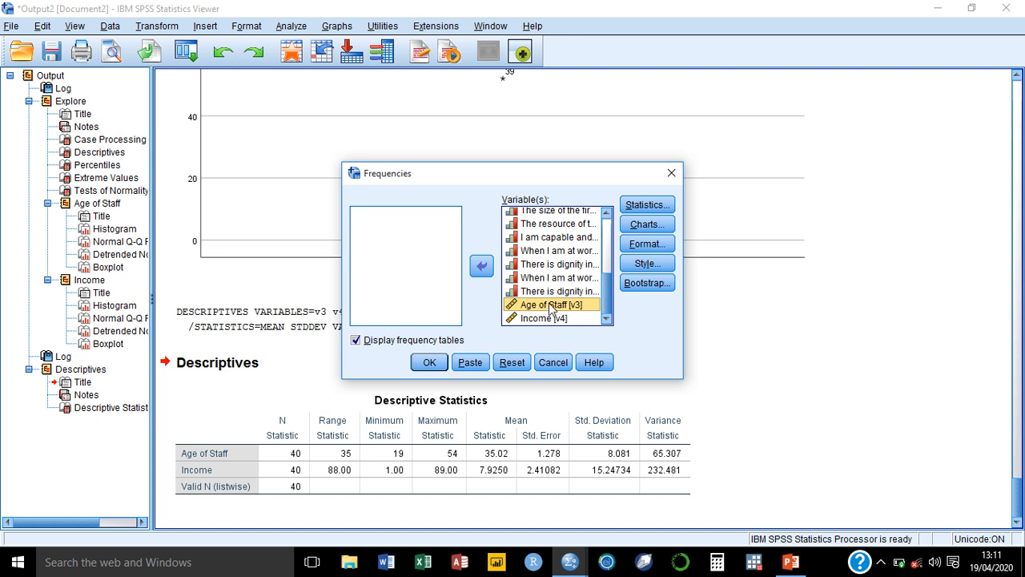
click(647, 224)
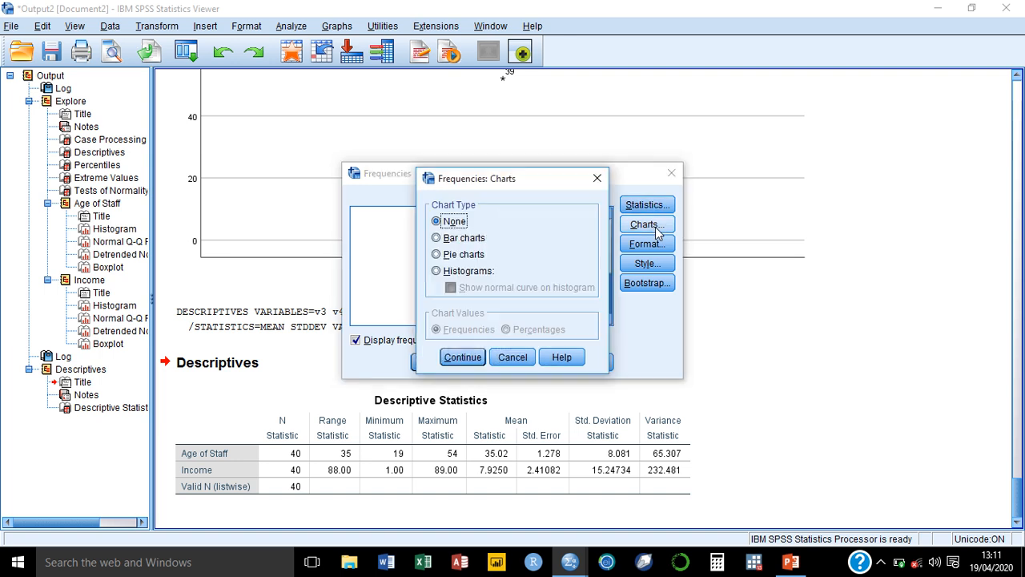
click(462, 240)
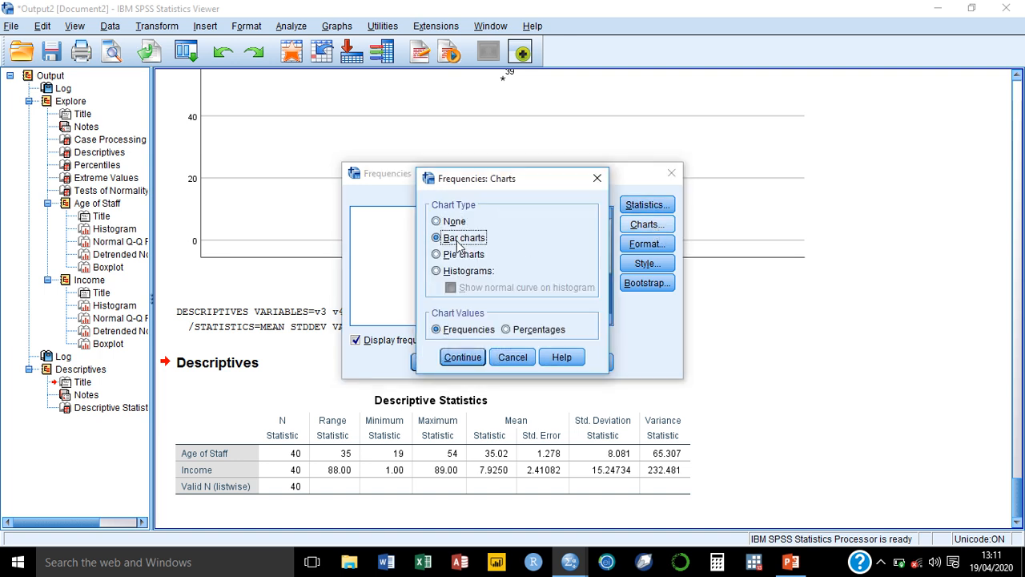
click(509, 330)
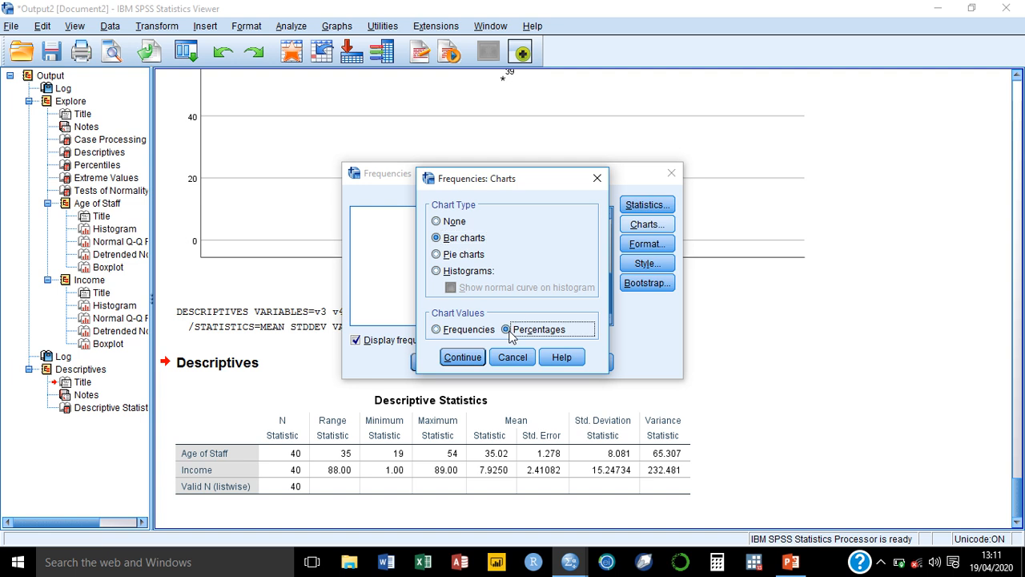
click(463, 358)
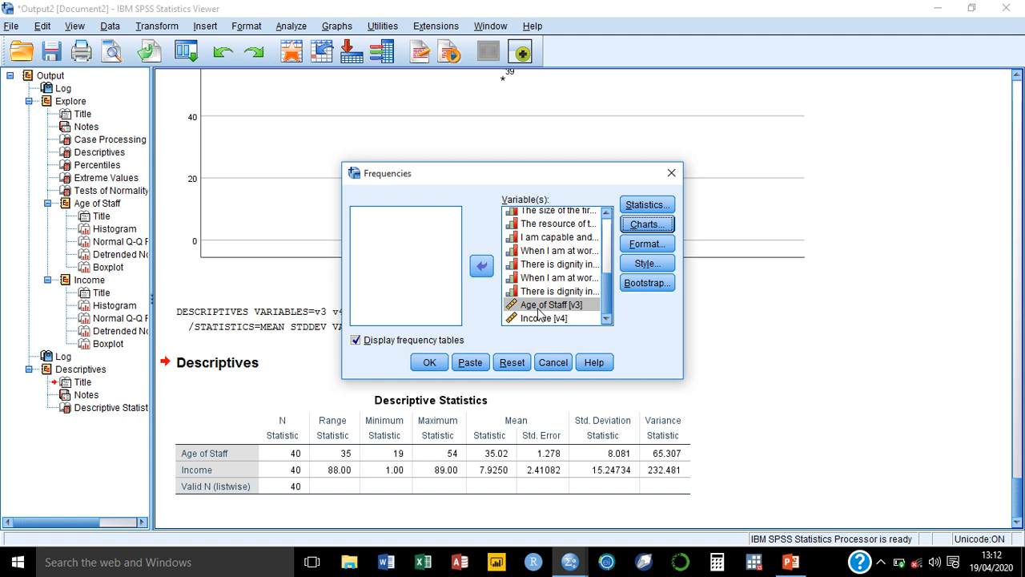
Remove Income from the Frequencies variables list and run the frequency tables and bar charts.
double_click(550, 319)
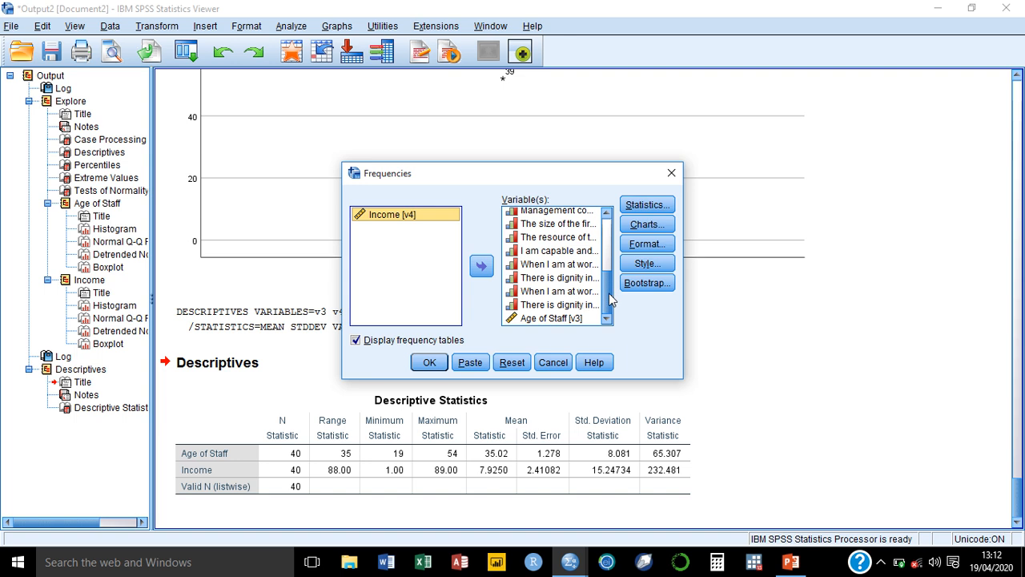
drag(609, 293, 609, 238)
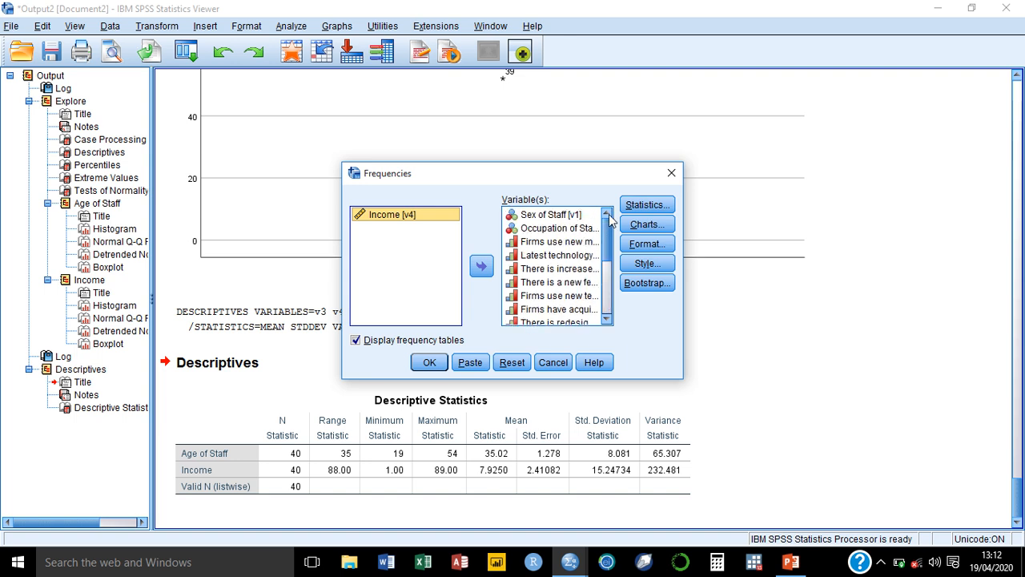
click(429, 362)
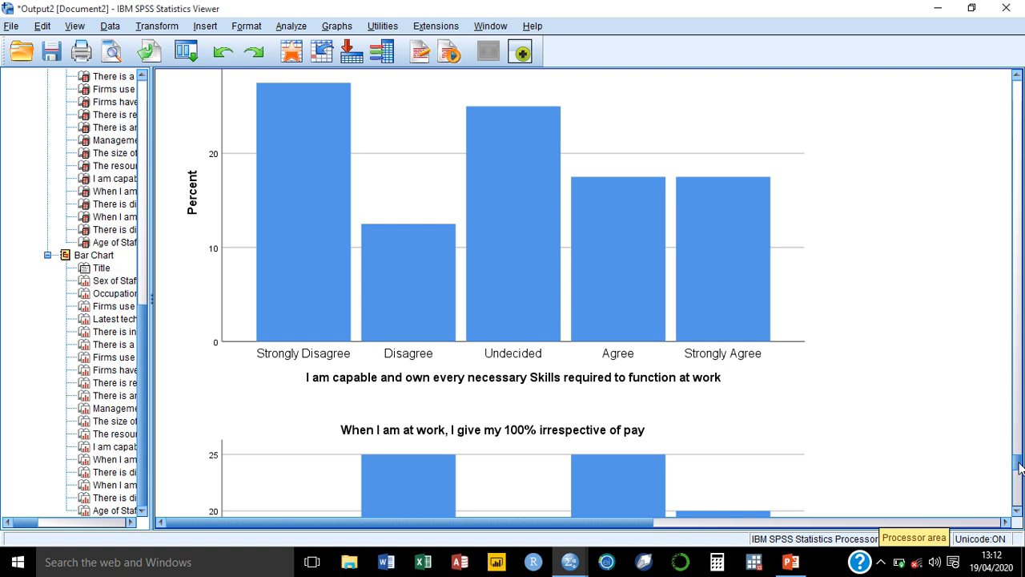
drag(1020, 466, 1017, 382)
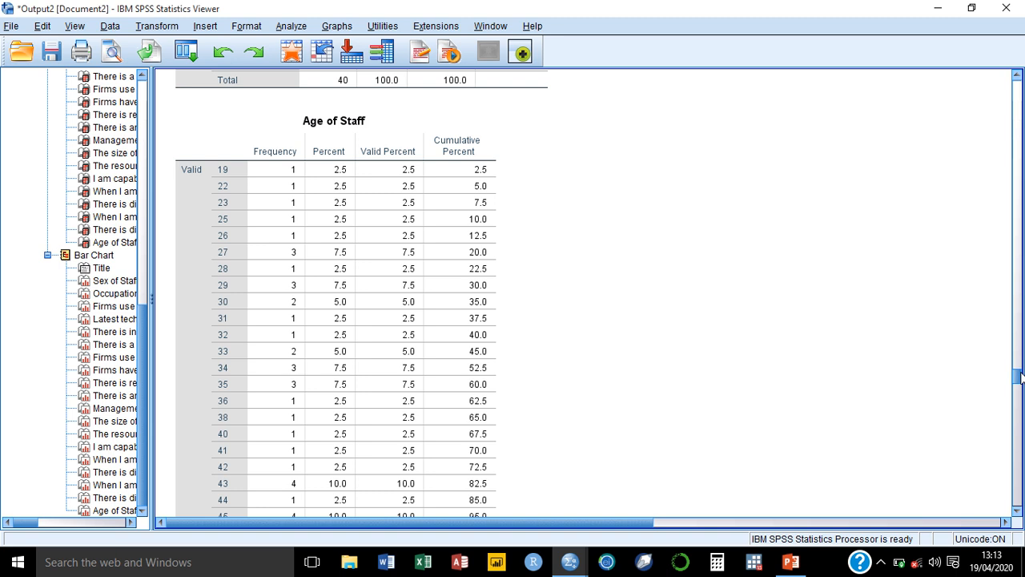
Scroll through the output to examine the frequency tables and bar charts for Age of Staff and the other survey variables.
drag(1020, 377, 1021, 516)
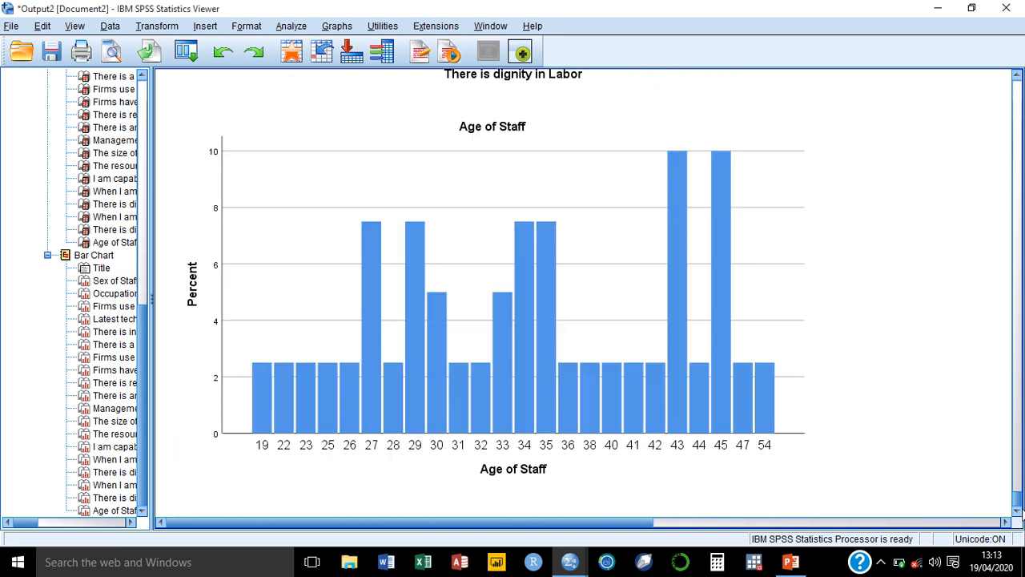
click(606, 381)
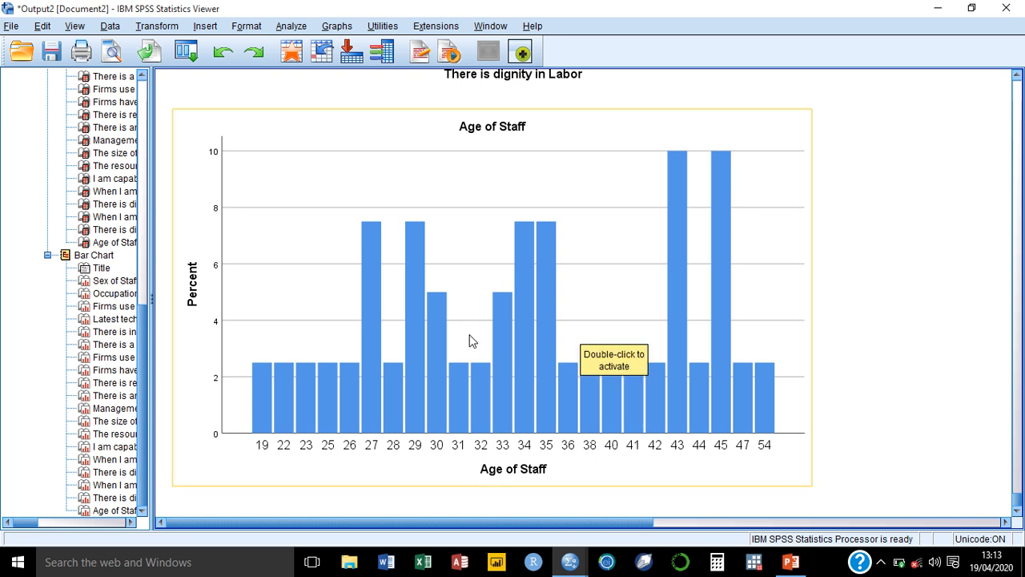
click(977, 361)
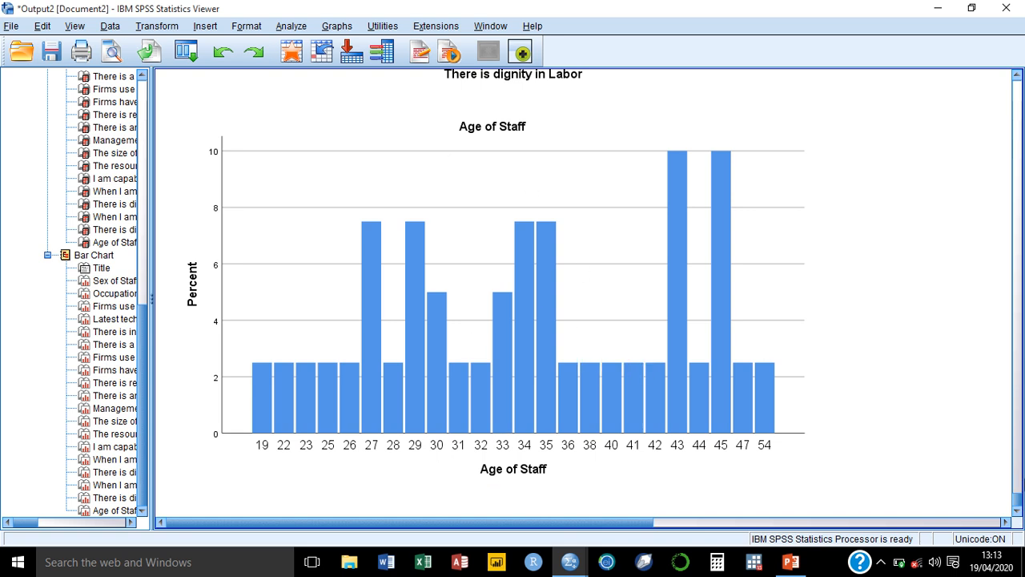
drag(1018, 506, 991, 239)
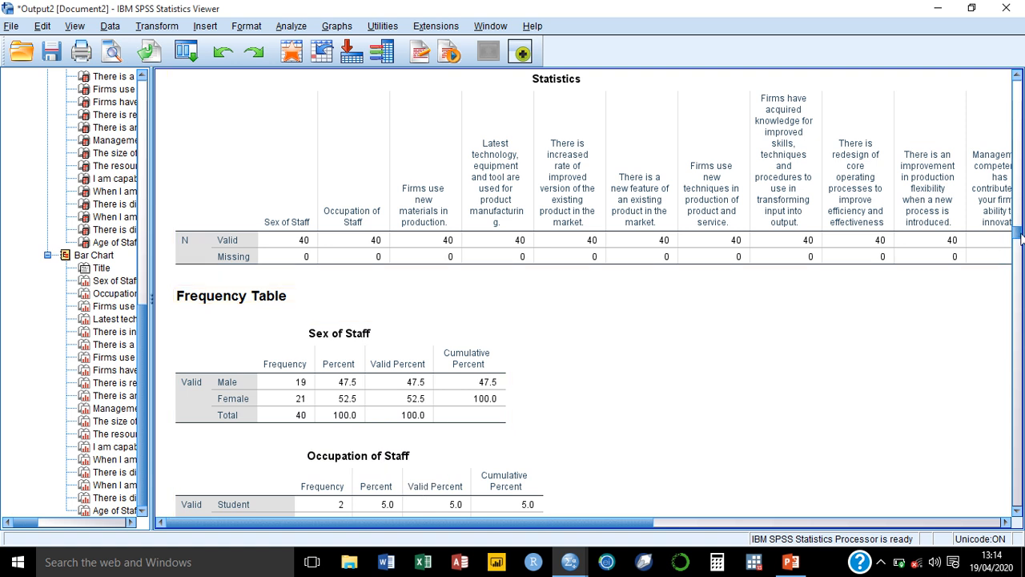
drag(1020, 239, 1017, 314)
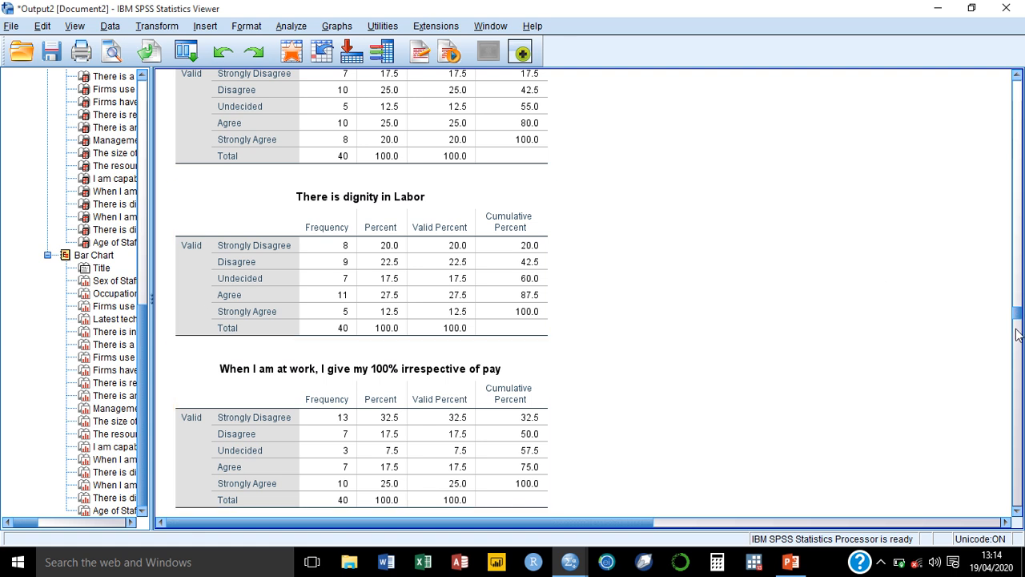
drag(1016, 335, 1017, 358)
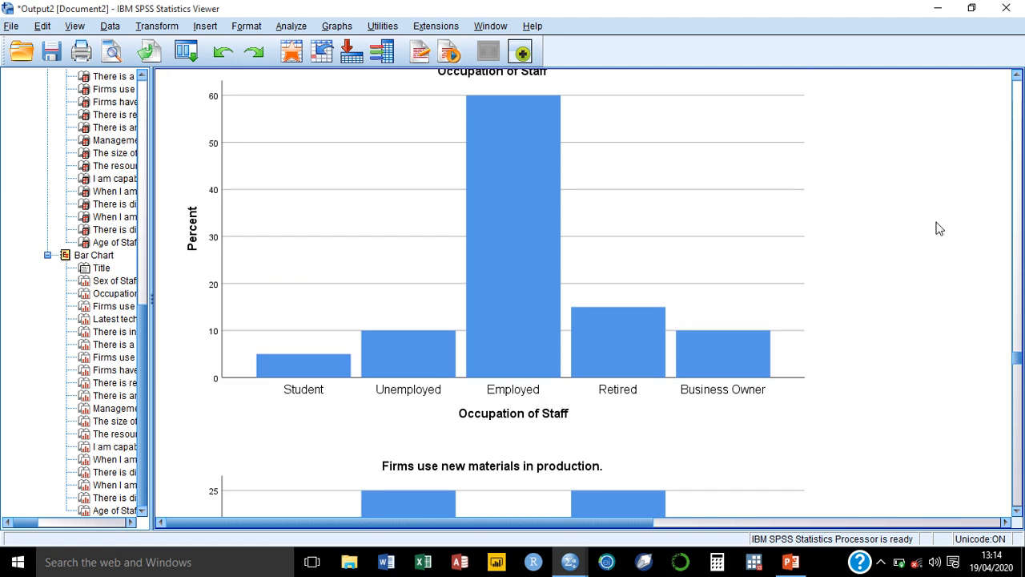
drag(1018, 365, 1020, 361)
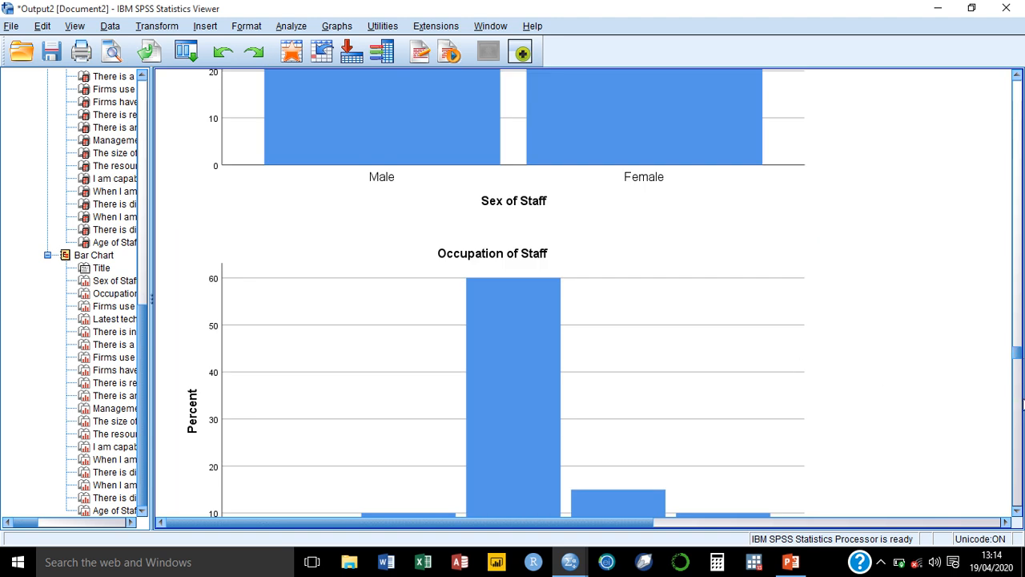
drag(1018, 355, 1011, 287)
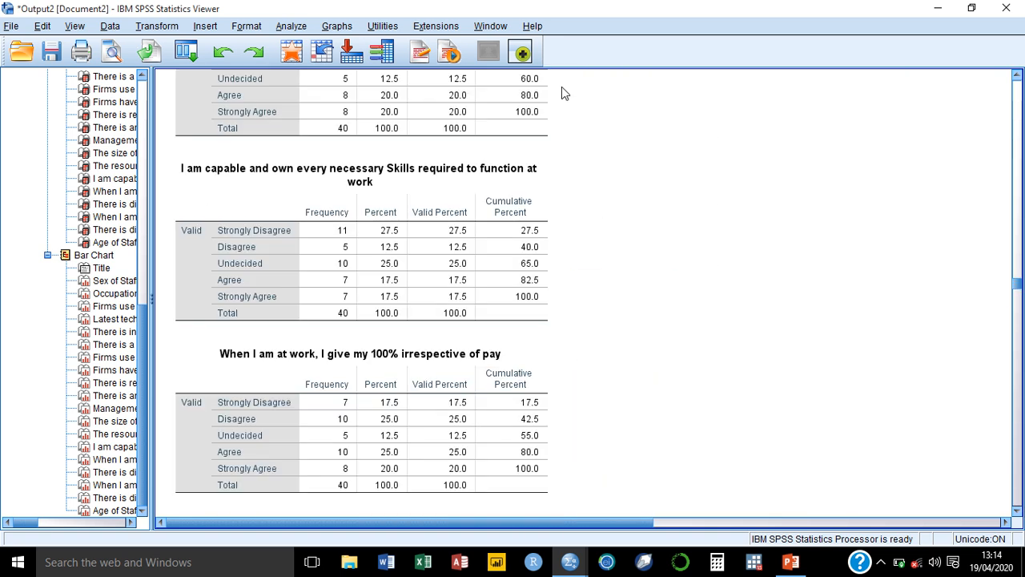
click(935, 8)
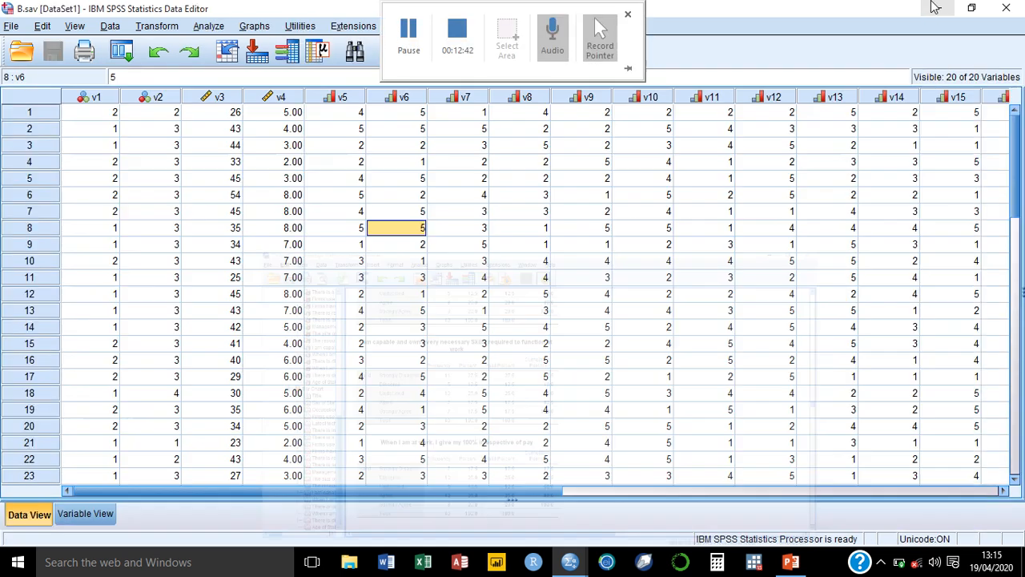
click(939, 8)
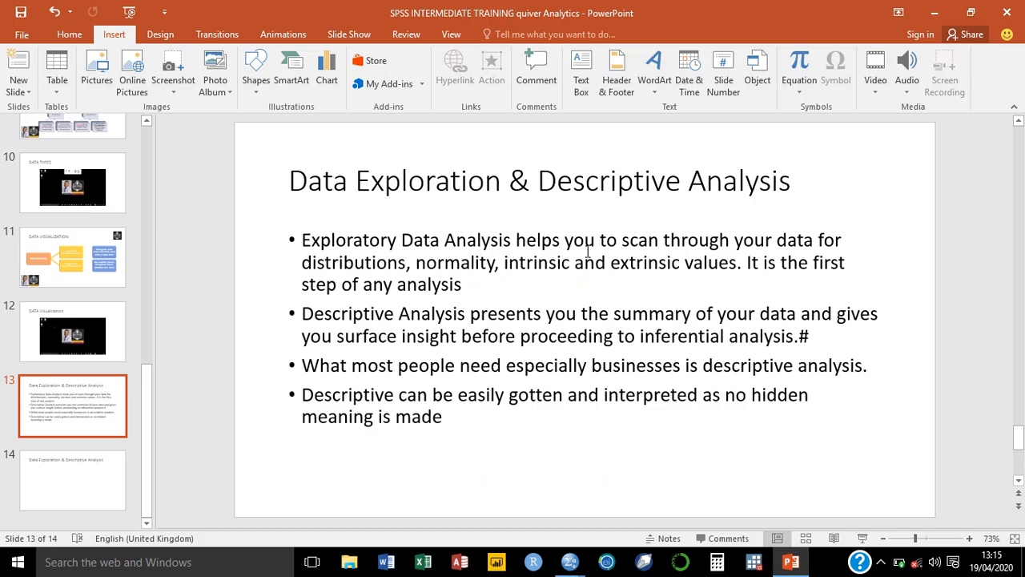
click(944, 16)
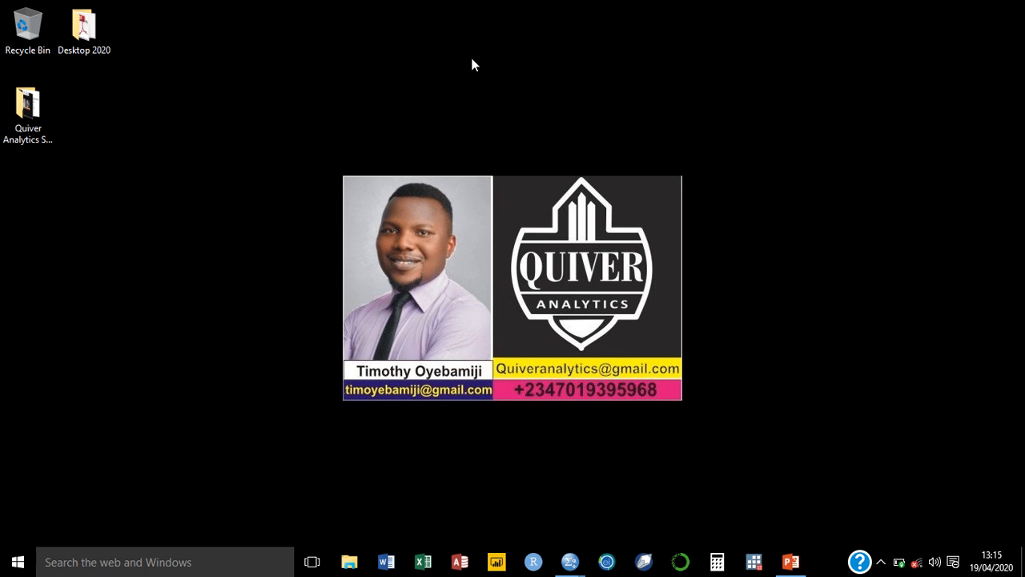
mouse_move(456, 6)
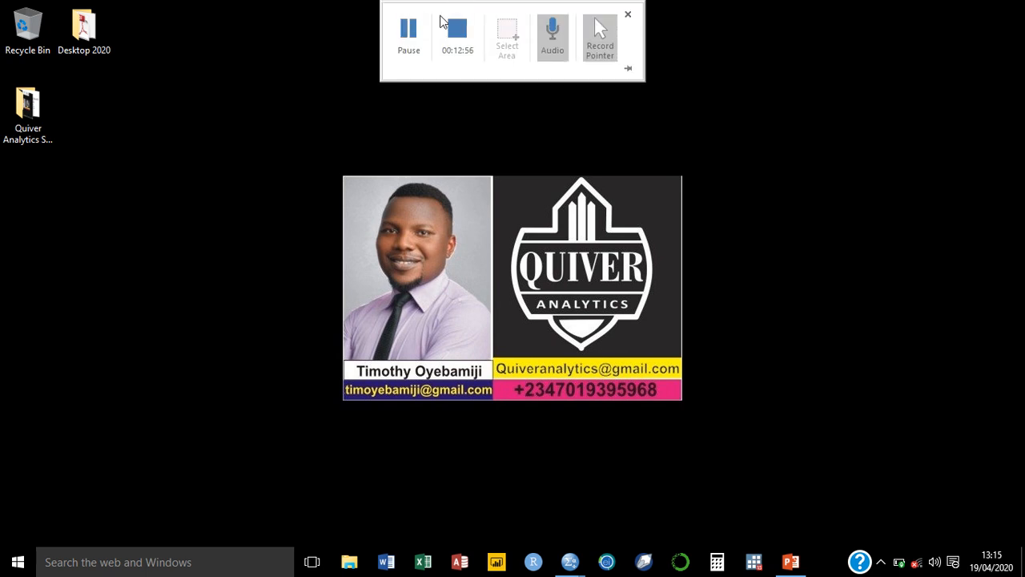